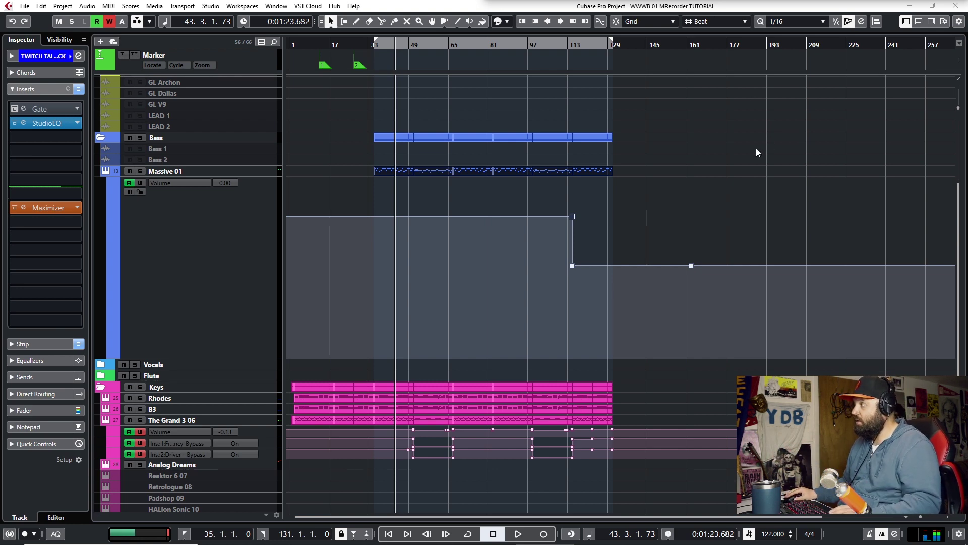
- Check the Control Room tab in Audio Connections (F4), then open the full-screen MixConsole with F3
left_click(726, 153)
key("F4")
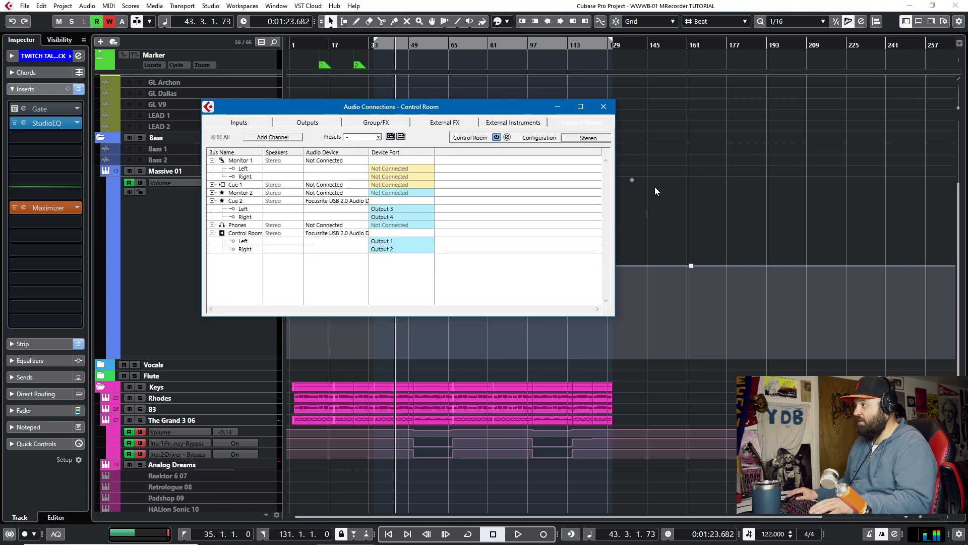
left_click_drag(465, 107, 477, 135)
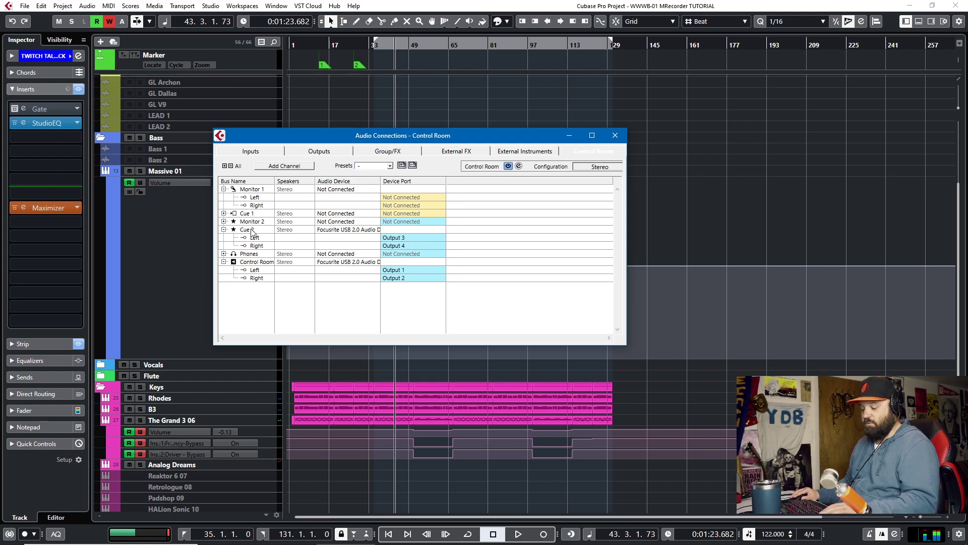
key("F3")
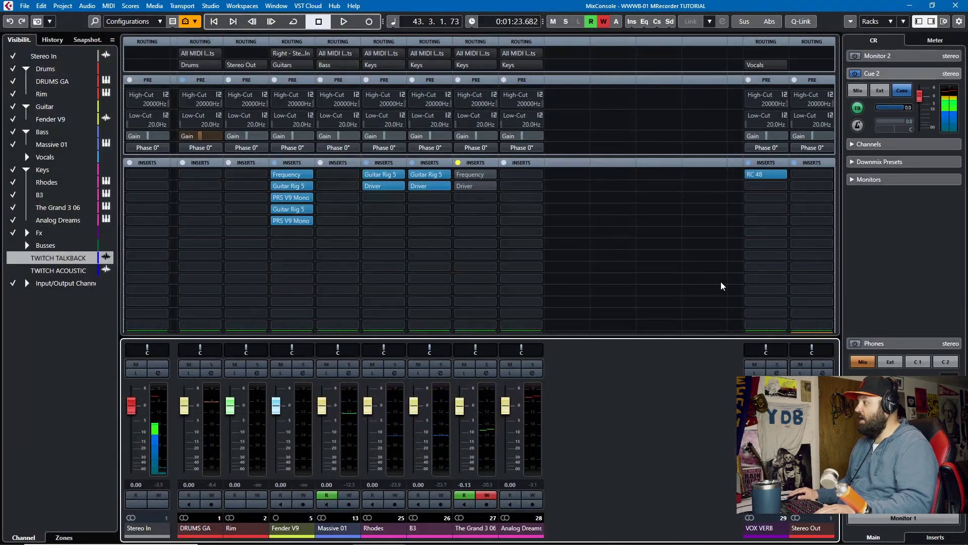
- Scroll the MixConsole racks down to the Cues rack to show each channel's Cue 2 send
scroll(731, 295, "down", 3)
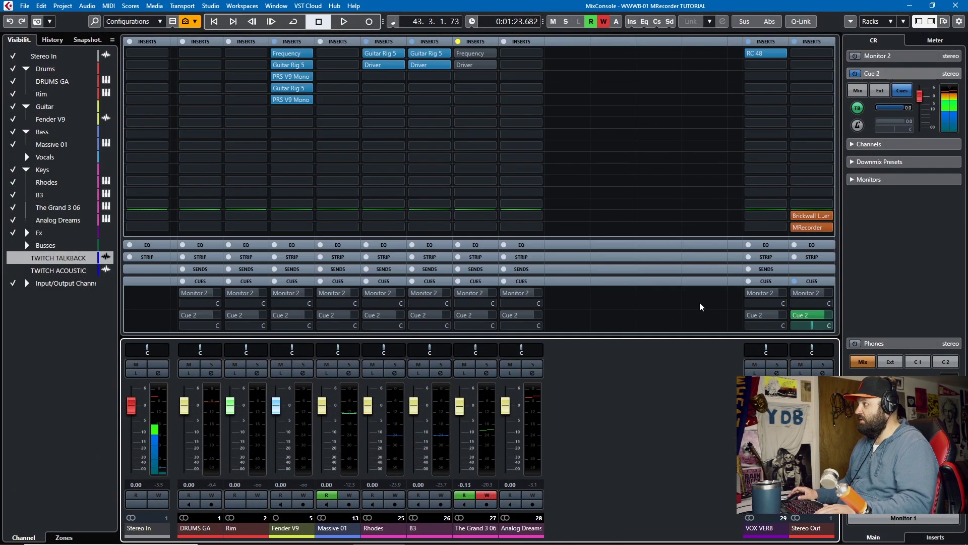
left_click(802, 315)
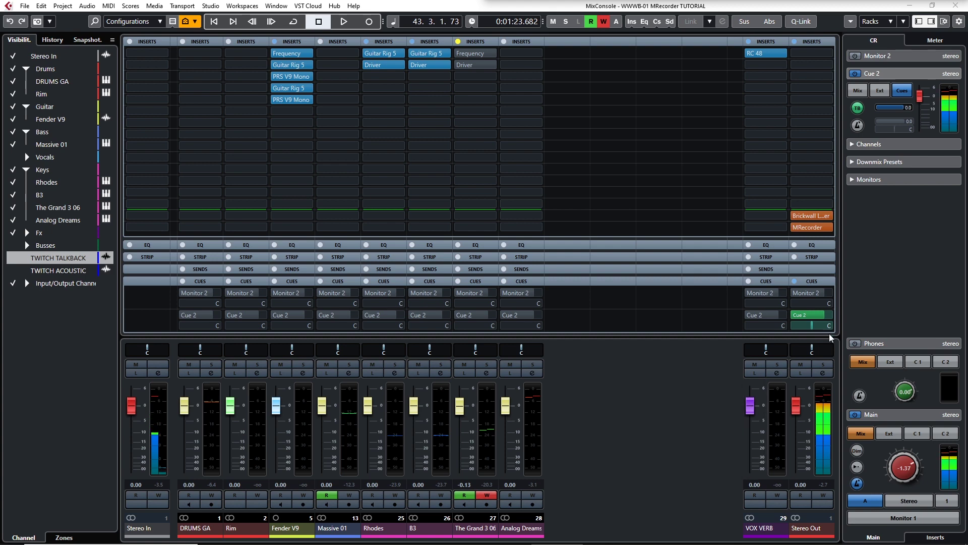
mouse_move(780, 318)
key("F4")
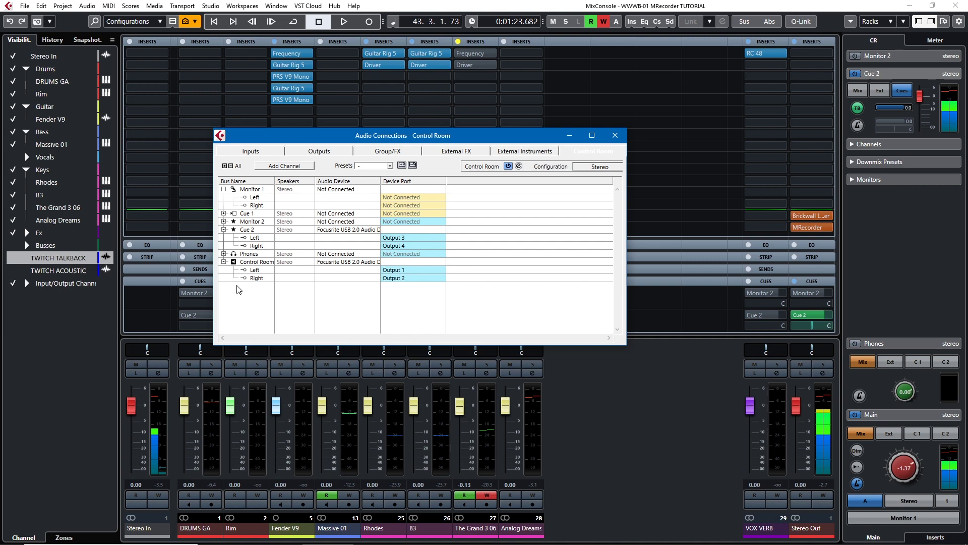
left_click(224, 221)
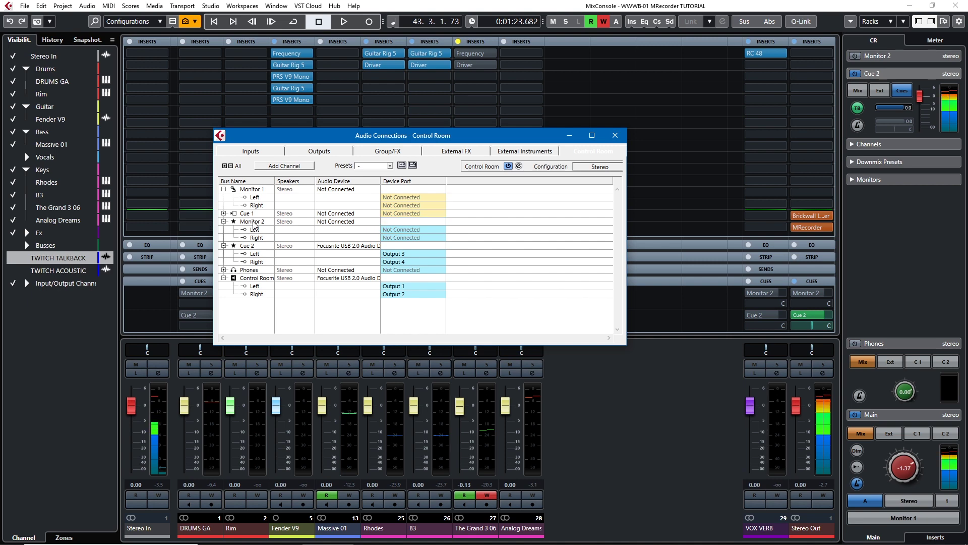
right_click(247, 316)
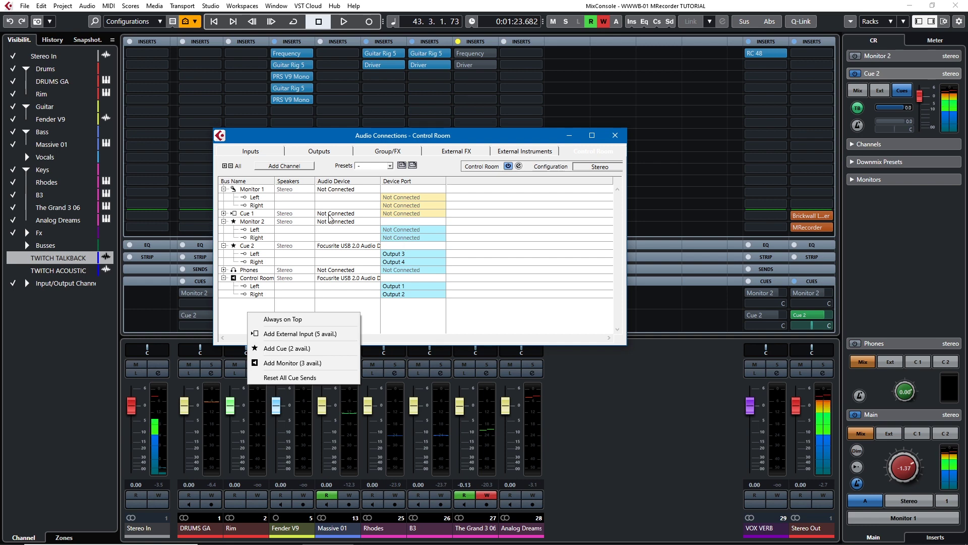
left_click(684, 404)
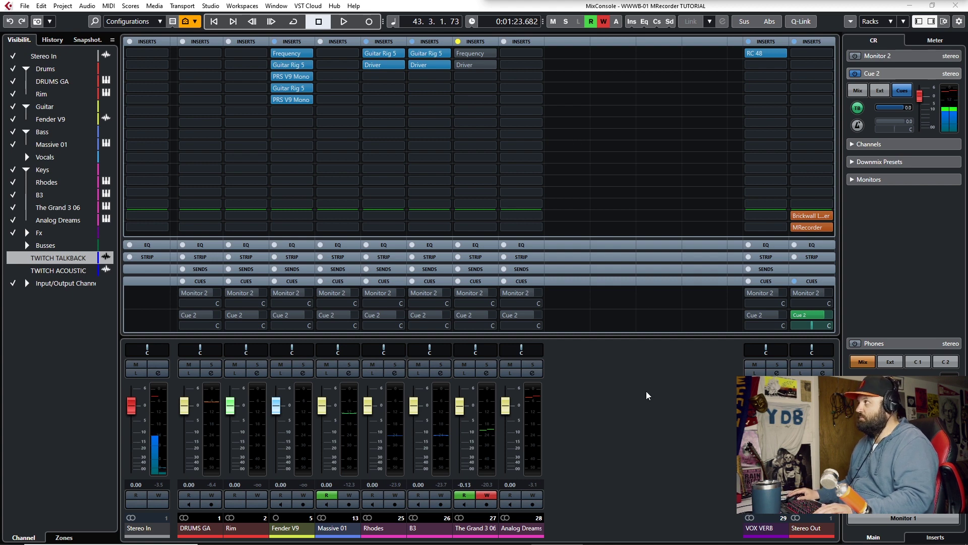
- Switch to OBS Studio so it sits on the right half beside the MixConsole
key("alt+Tab")
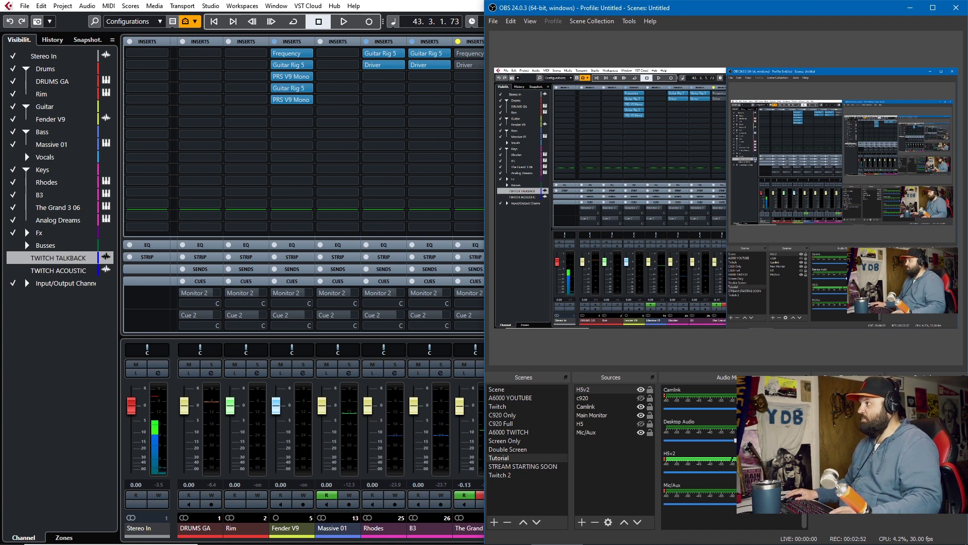
key("alt+Tab")
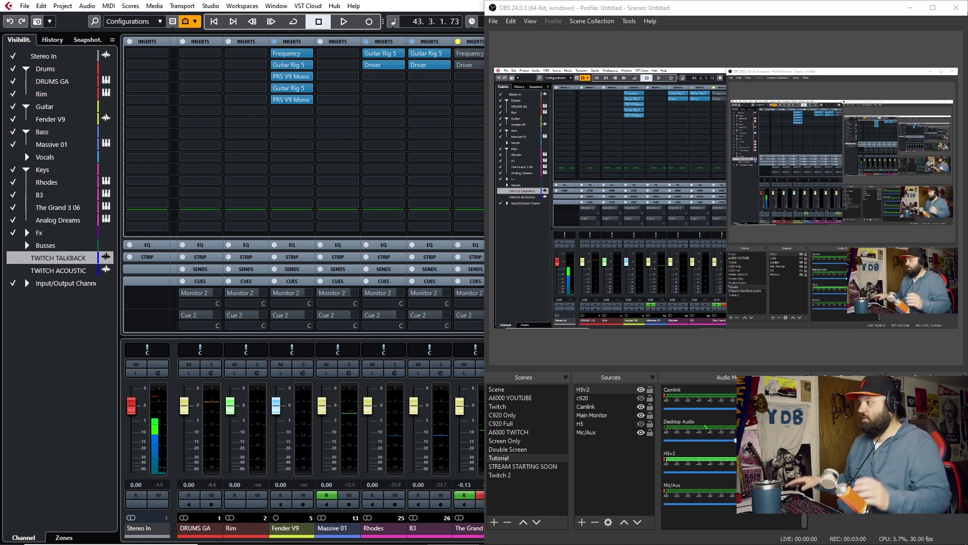
right_click(602, 404)
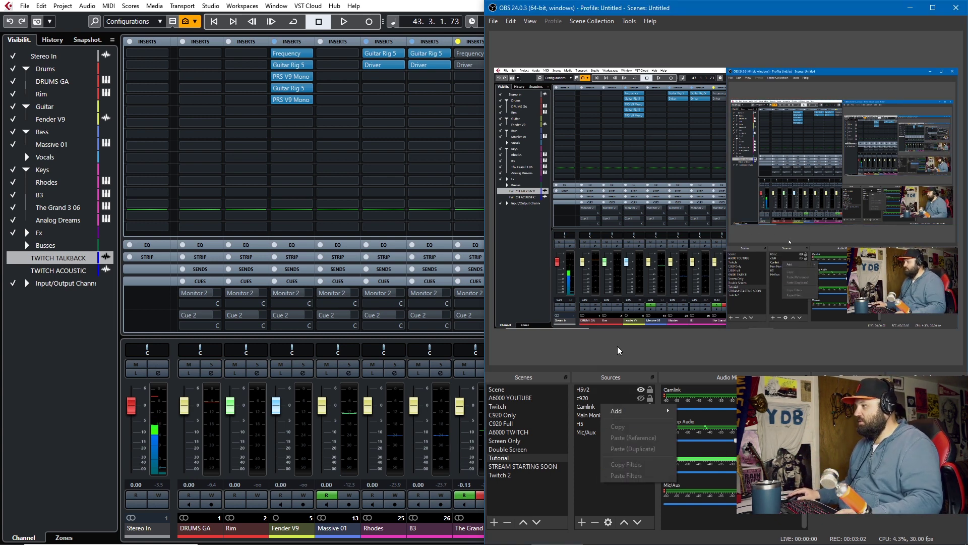
mouse_move(625, 411)
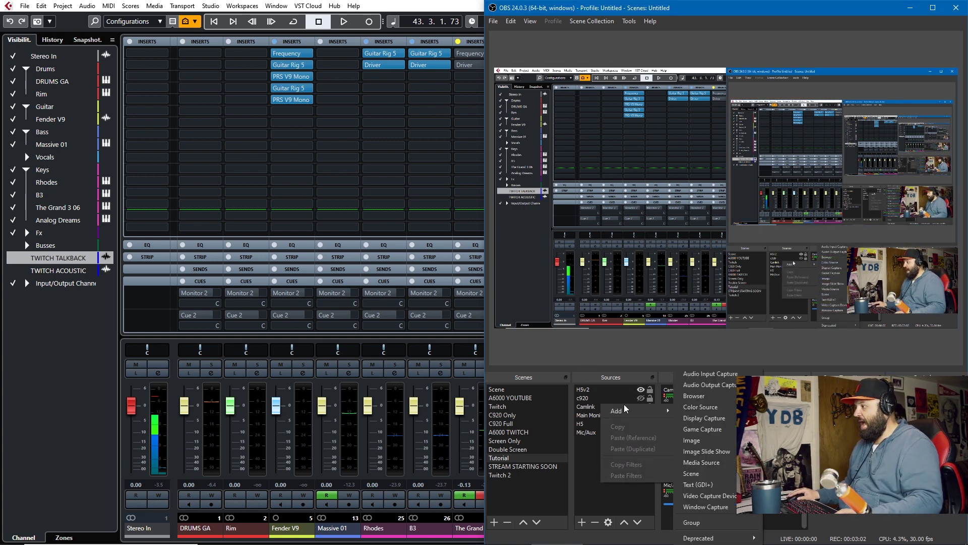
left_click(712, 373)
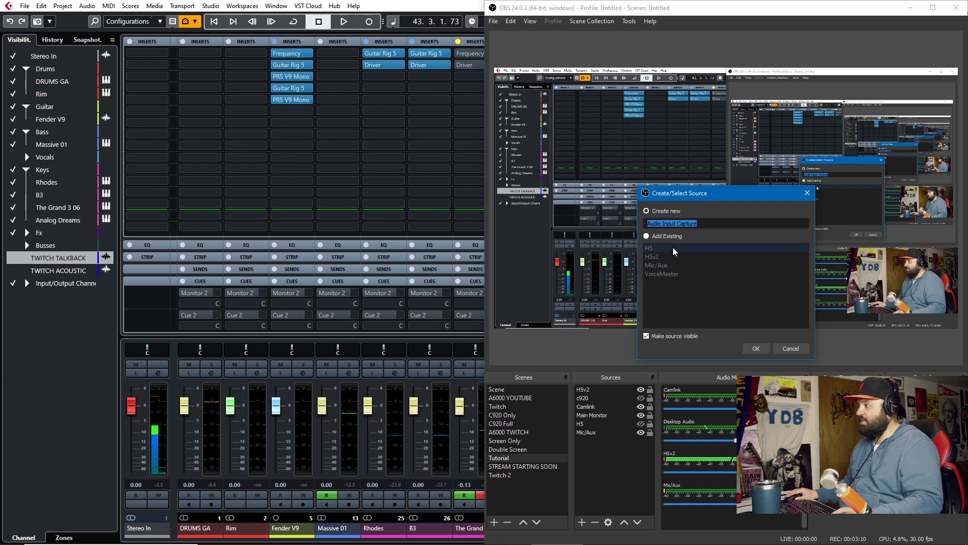
left_click(791, 348)
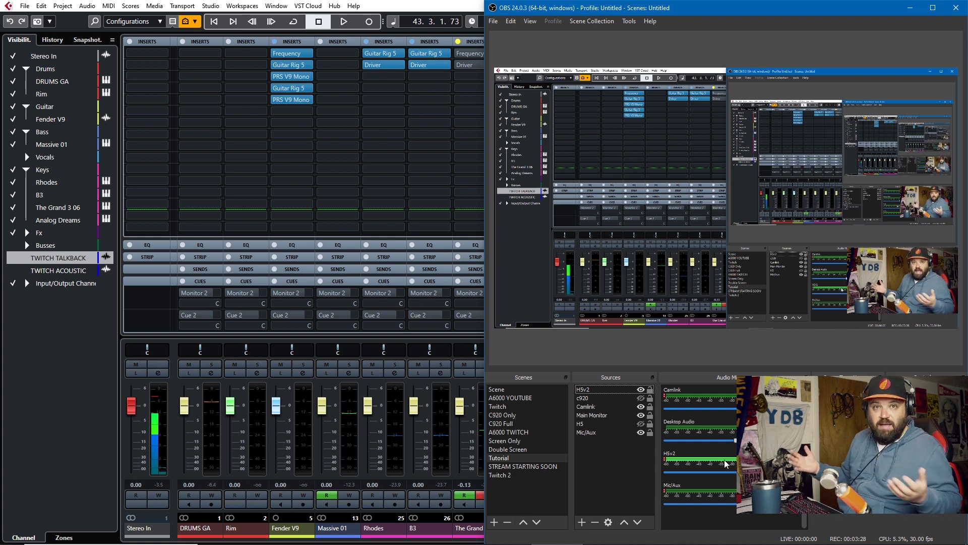
left_click(407, 152)
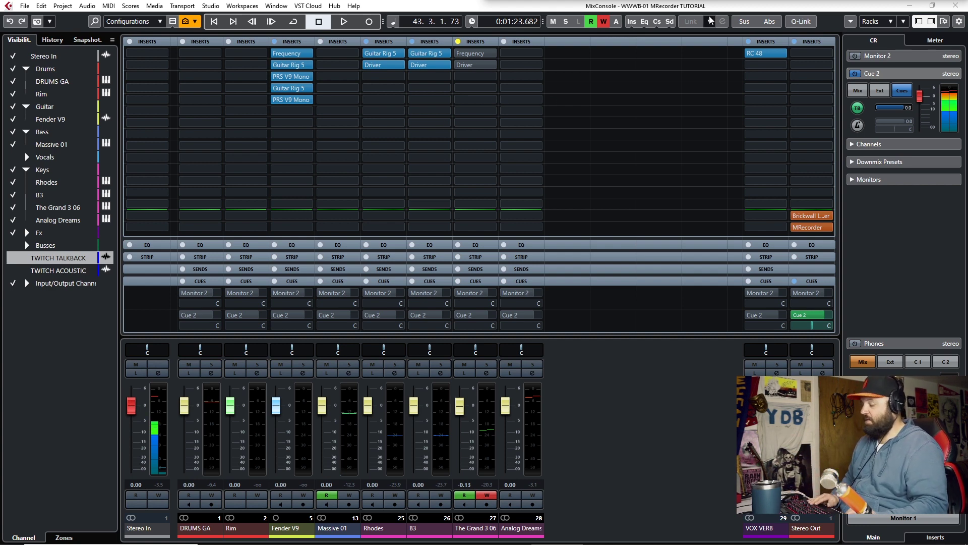
key("alt+Tab")
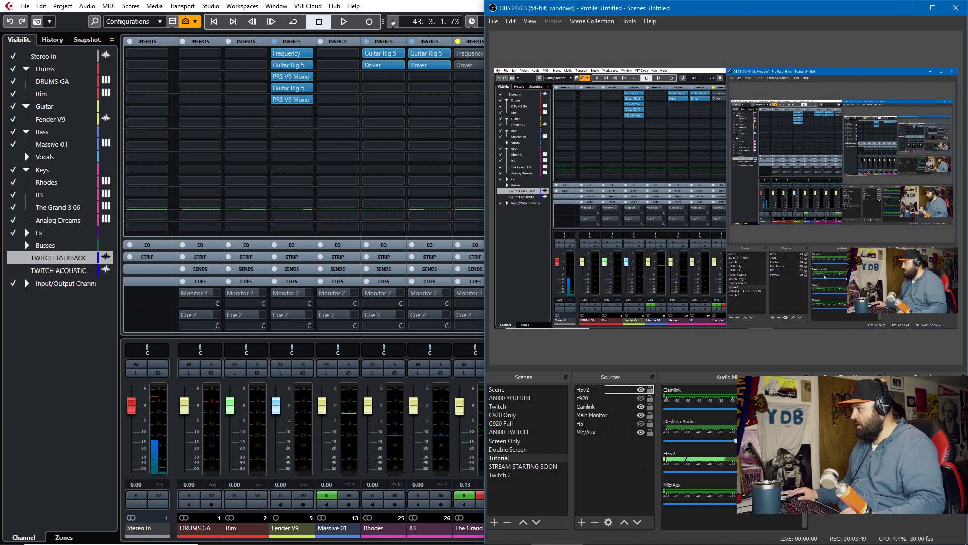
right_click(604, 466)
mouse_move(625, 398)
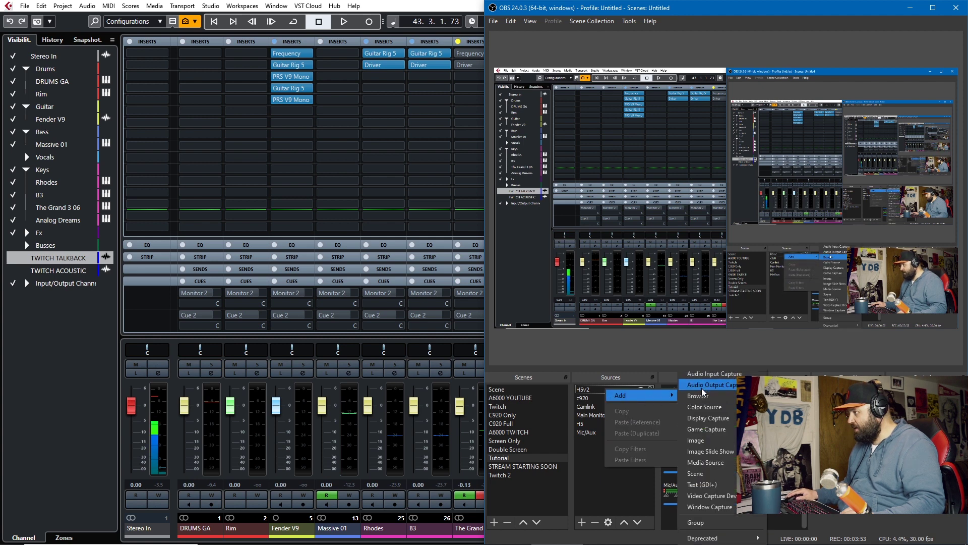
left_click(704, 377)
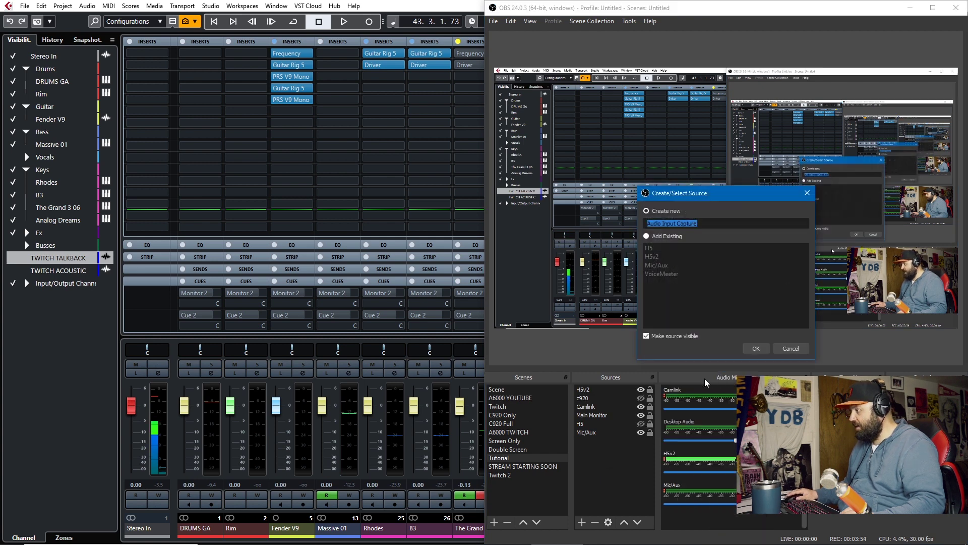
left_click(806, 194)
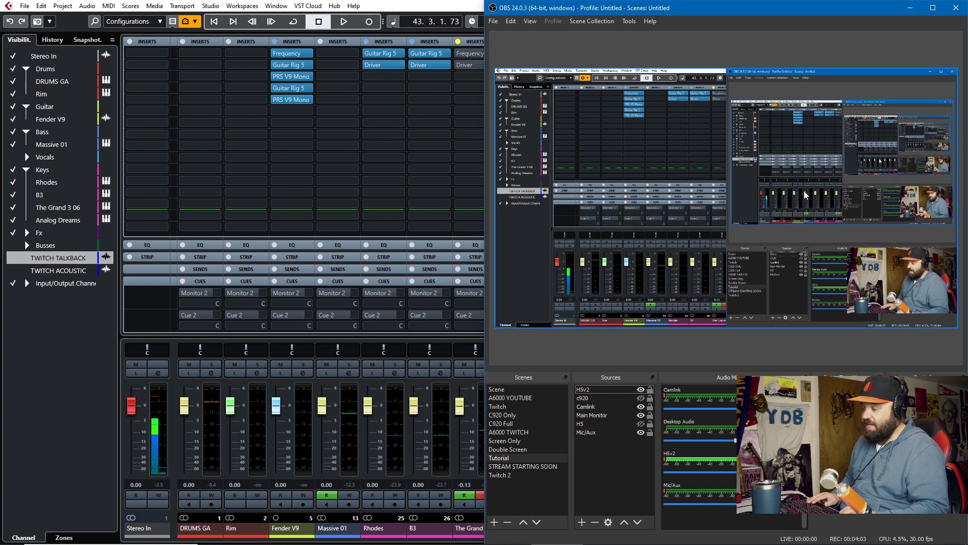
- Go back to the Cubase MixConsole, then switch to Chrome showing the MRecorder product page
key("alt+Tab")
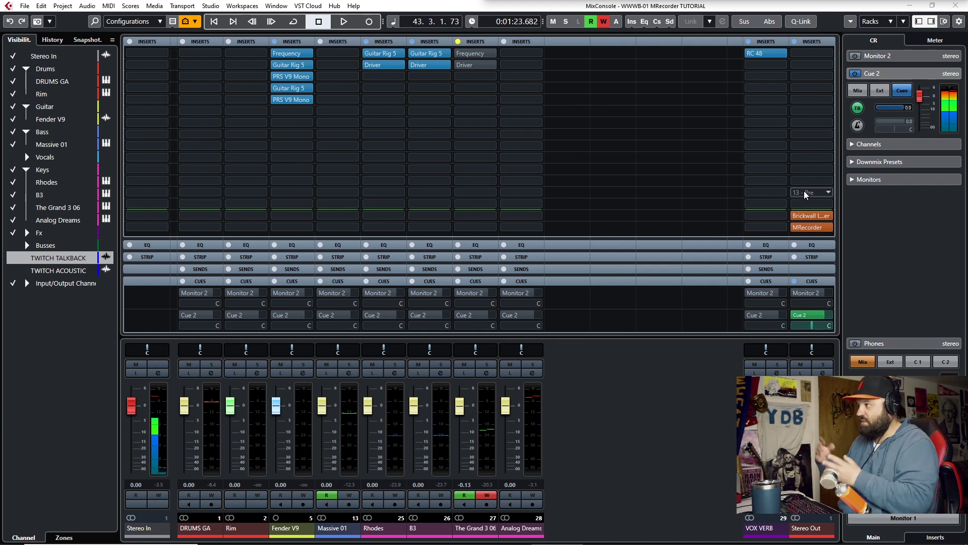
left_click(689, 427)
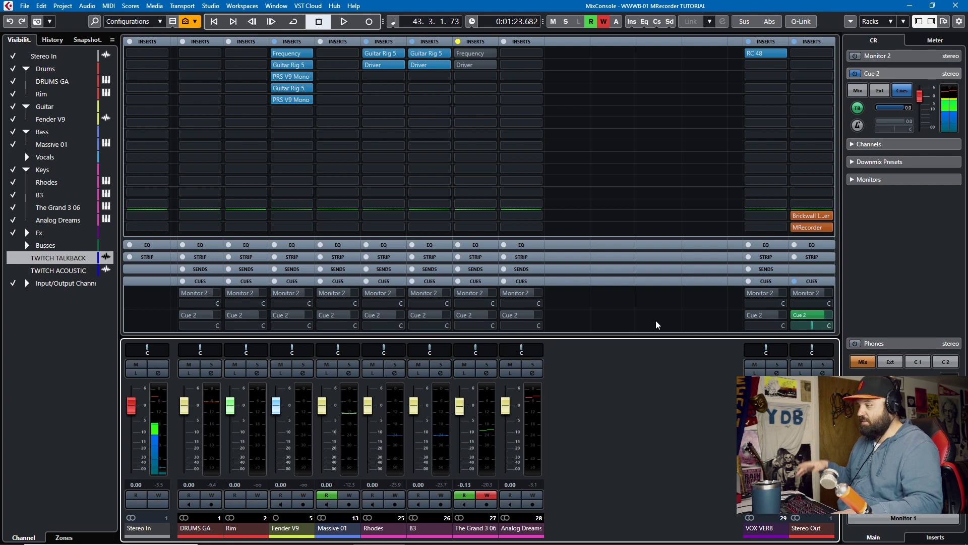
key("alt+Tab")
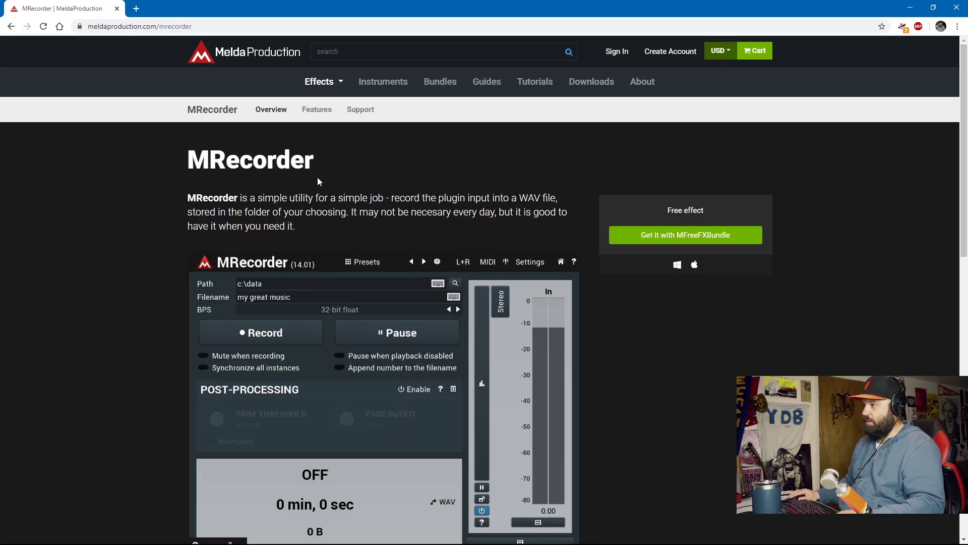
- Scroll through the MRecorder page, then close Chrome to return to the MixConsole
scroll(251, 217, "down", 3)
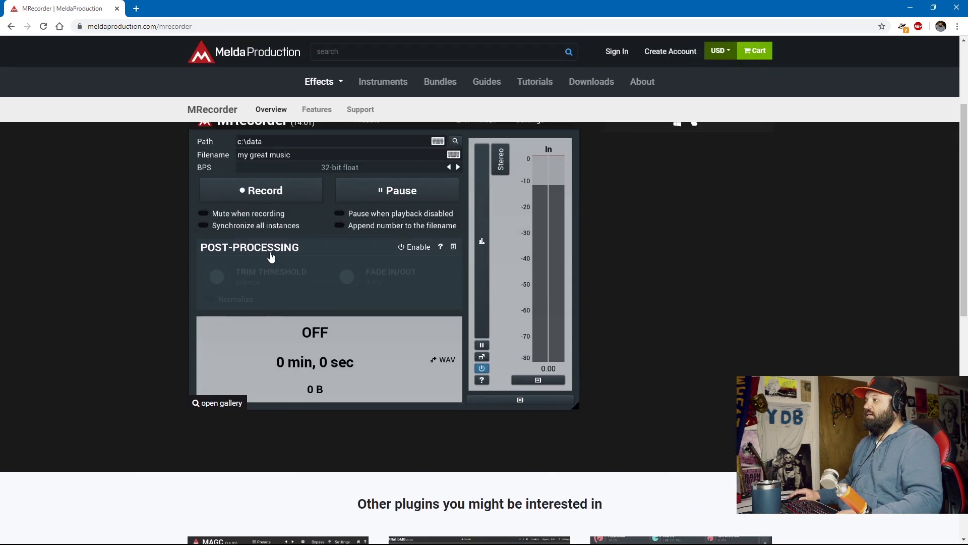
scroll(270, 260, "up", 2)
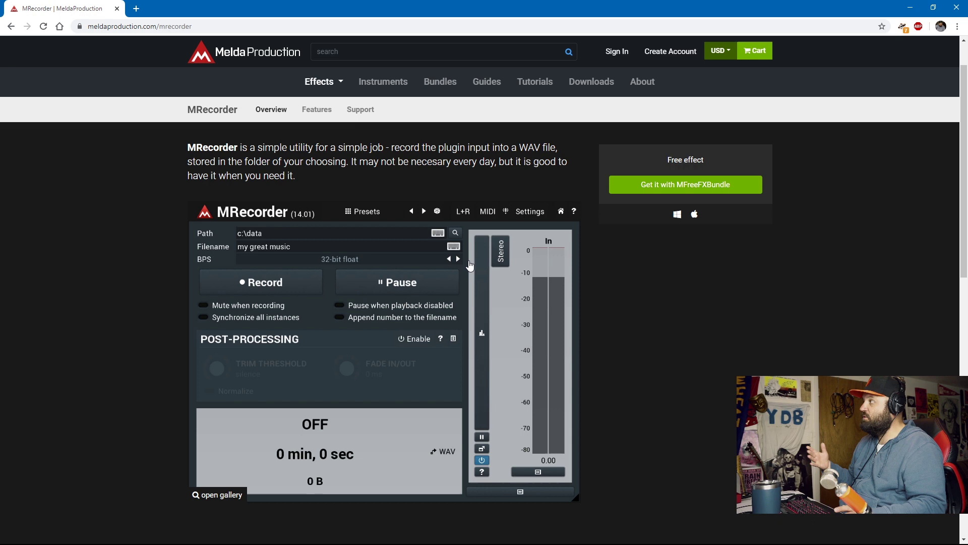
left_click(956, 10)
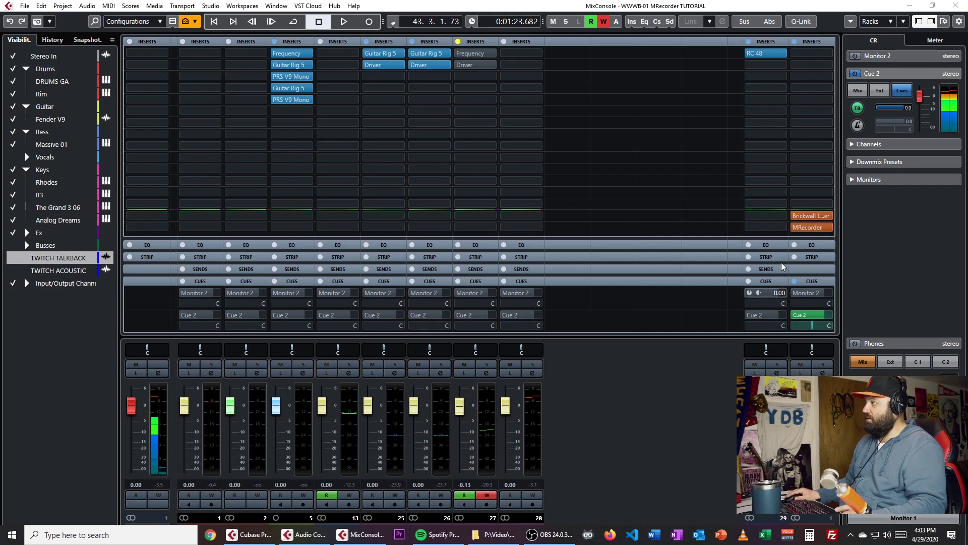
- Open the MRecorder editor from the Stereo Out channel's insert slot
mouse_move(827, 230)
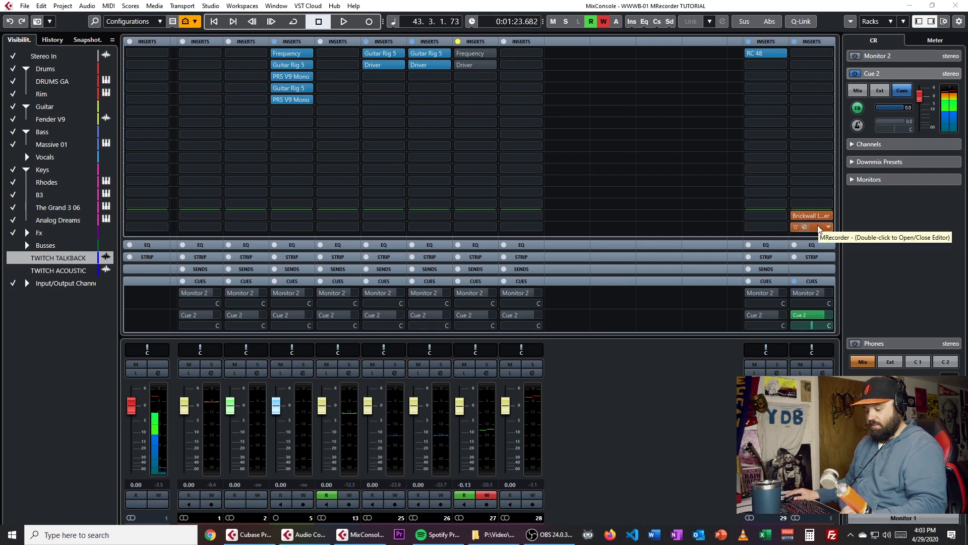
key("super")
key("super")
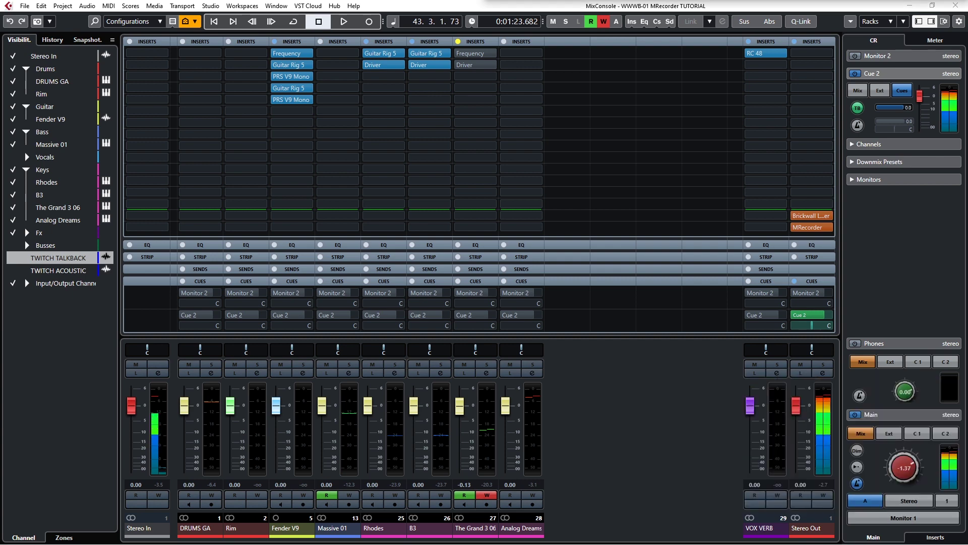
double_click(805, 227)
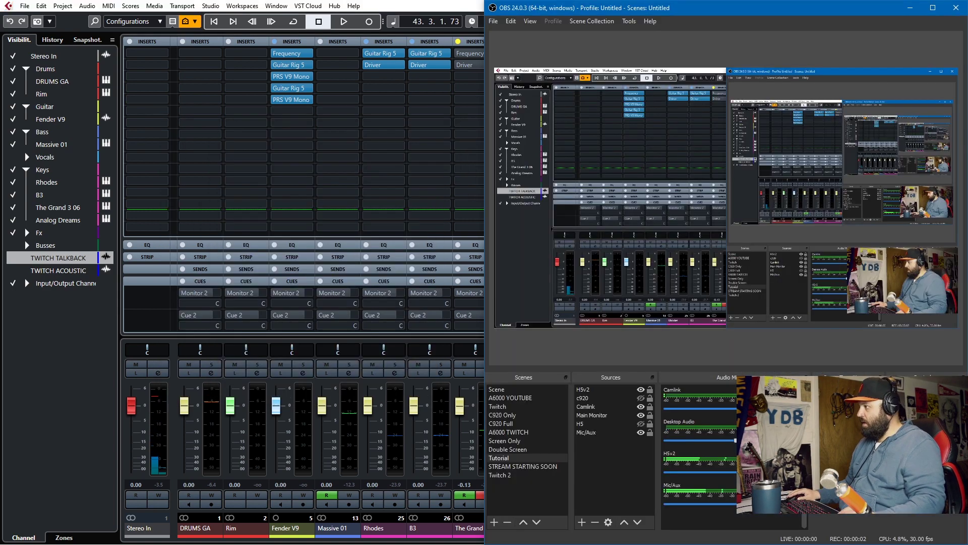
- Switch to OBS Studio to get the screen and webcam recording running
key("alt+Tab")
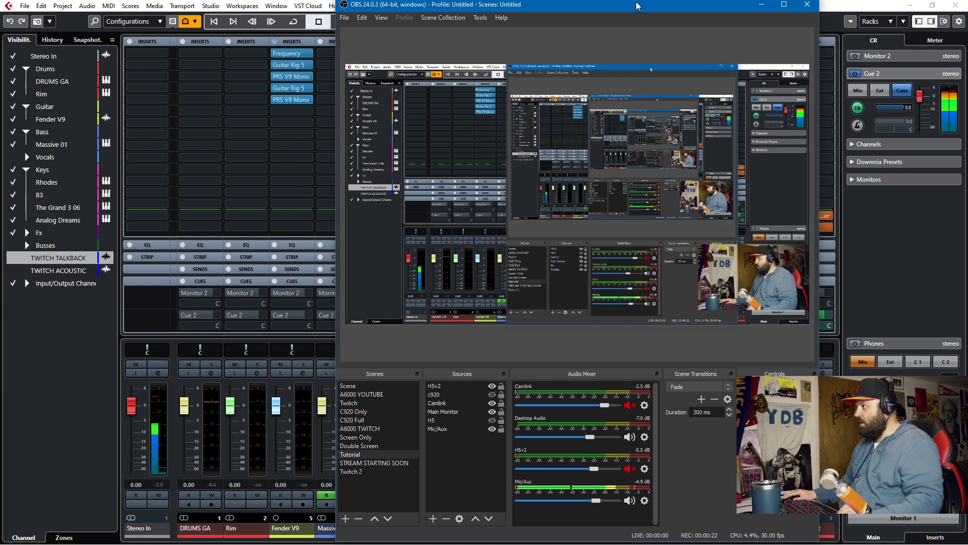
- Start MRecorder recording the Stereo Out mix and move its window aside over the project
left_click(83, 376)
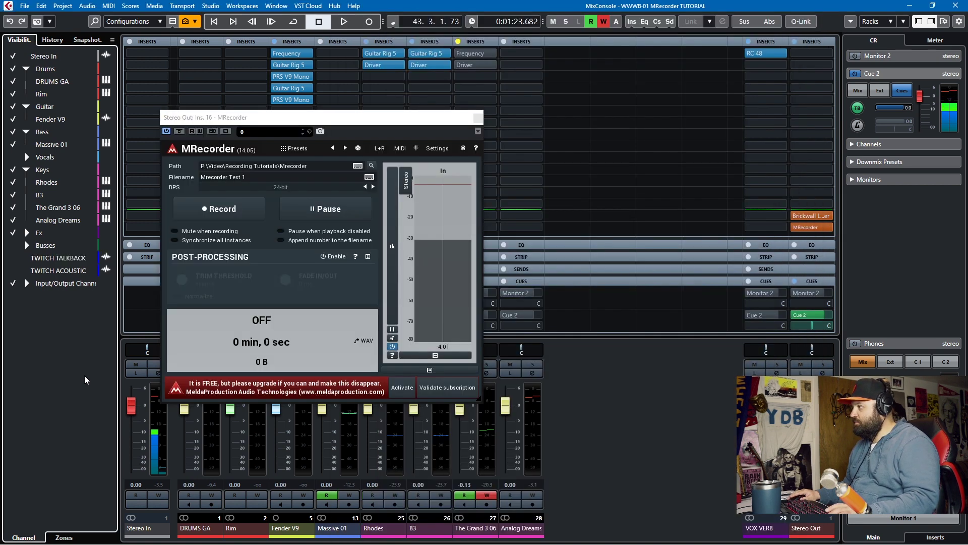
left_click(233, 208)
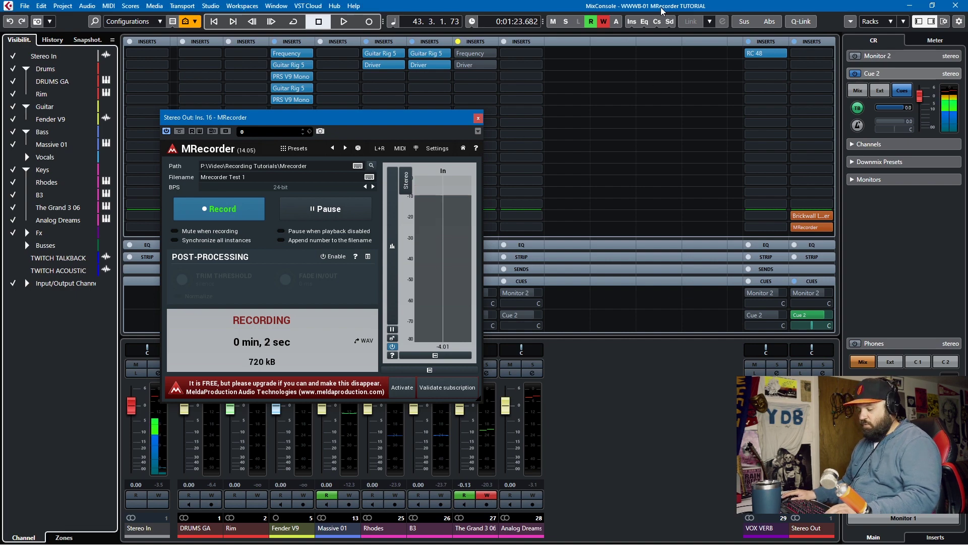
key("F3")
left_click_drag(334, 128, 704, 131)
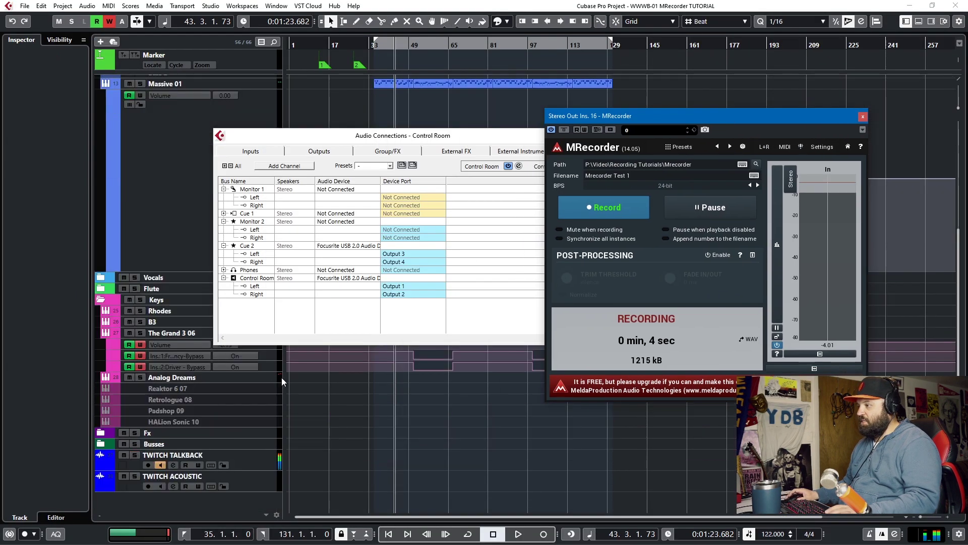
left_click(245, 469)
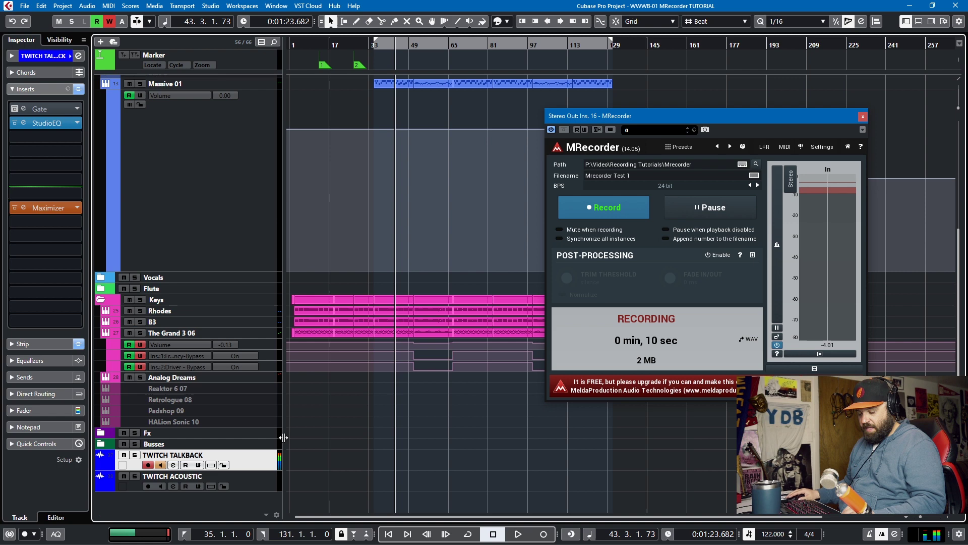
key("alt+Tab")
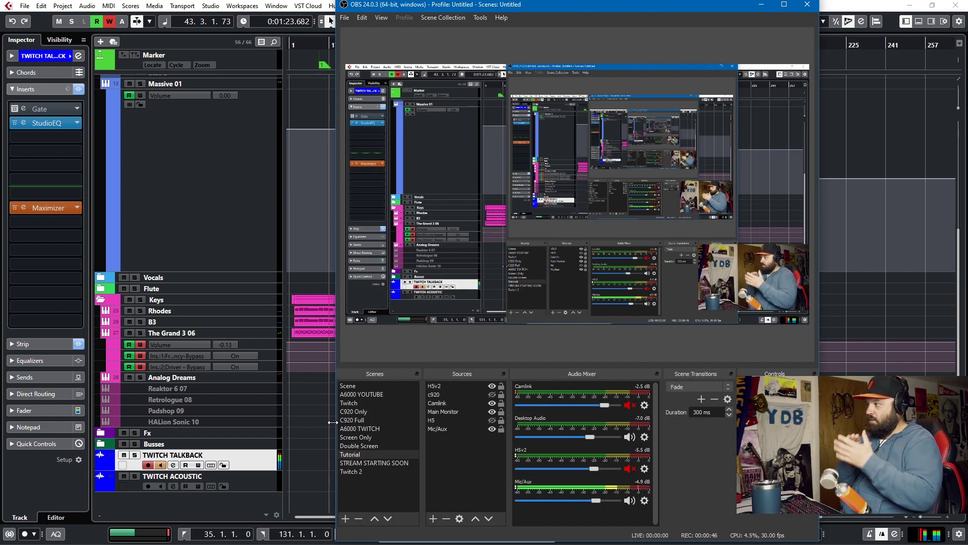
- Select the Fender V9 guitar track and turn on its input monitoring to play
left_click(262, 378)
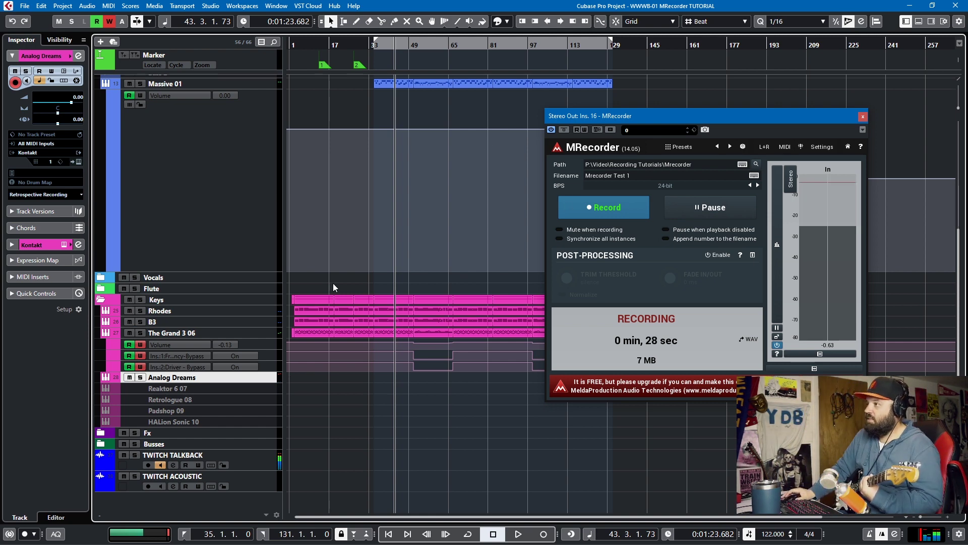
scroll(333, 288, "up", 5)
left_click(212, 182)
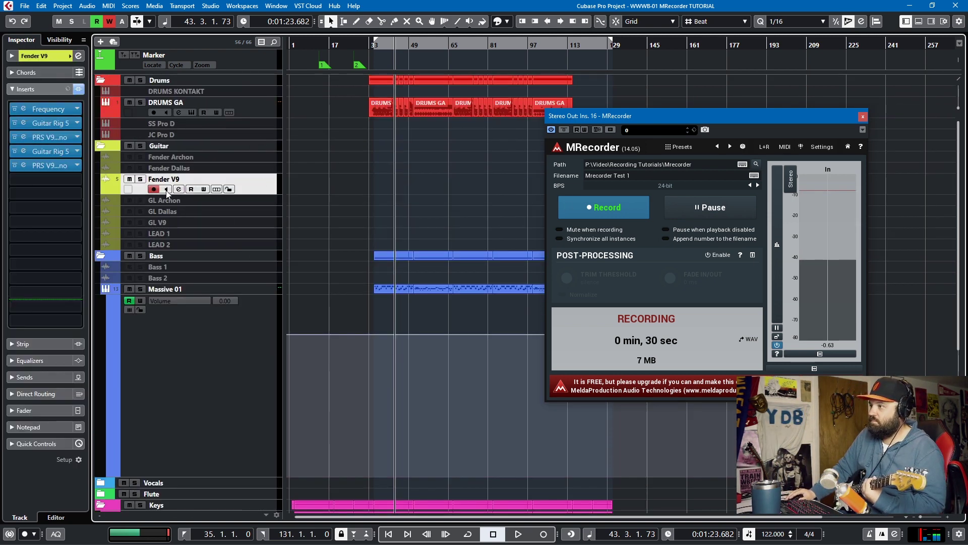
left_click(167, 190)
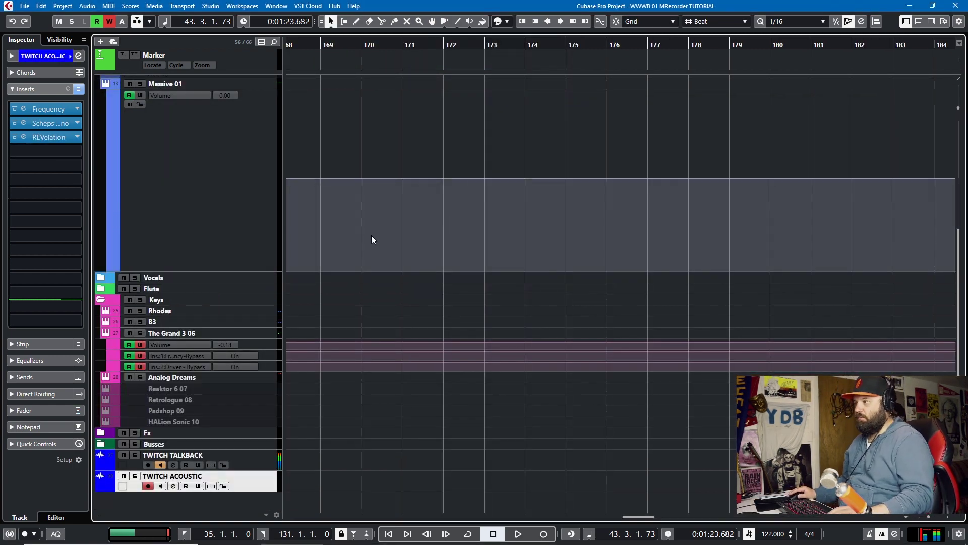
- Drag MRecorder's 1 min 13 sec WAV onto a new track, Mrecorder Test 1, then close the plugin
key("F3")
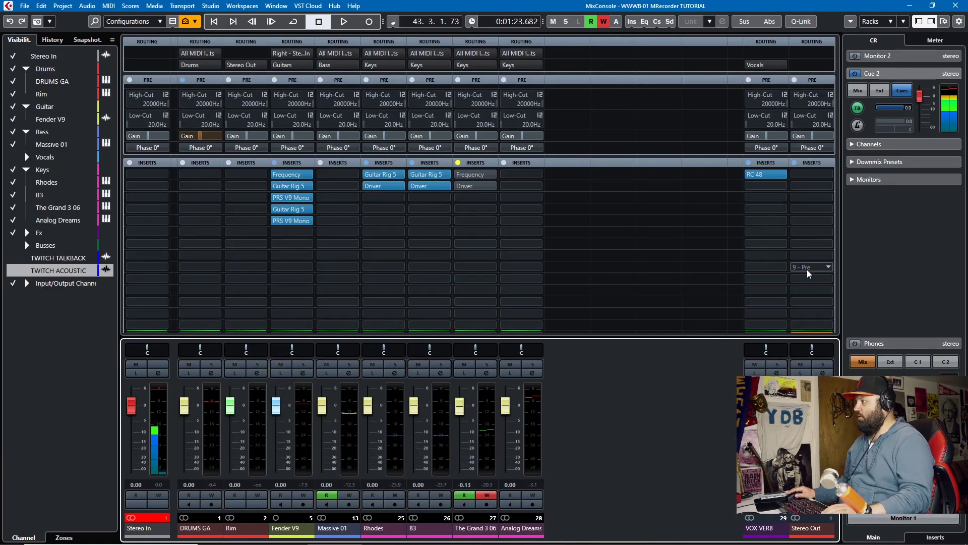
scroll(734, 295, "down", 3)
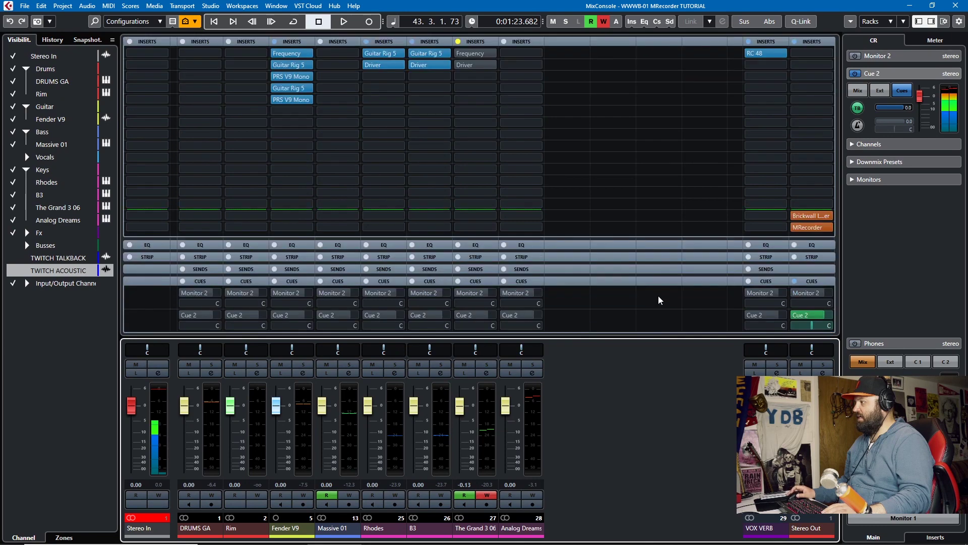
left_click(811, 228)
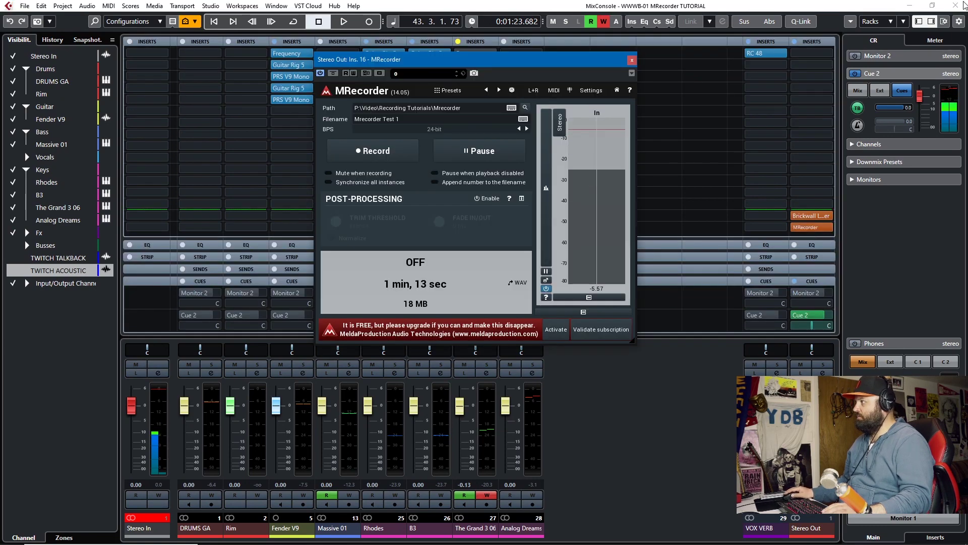
left_click(962, 6)
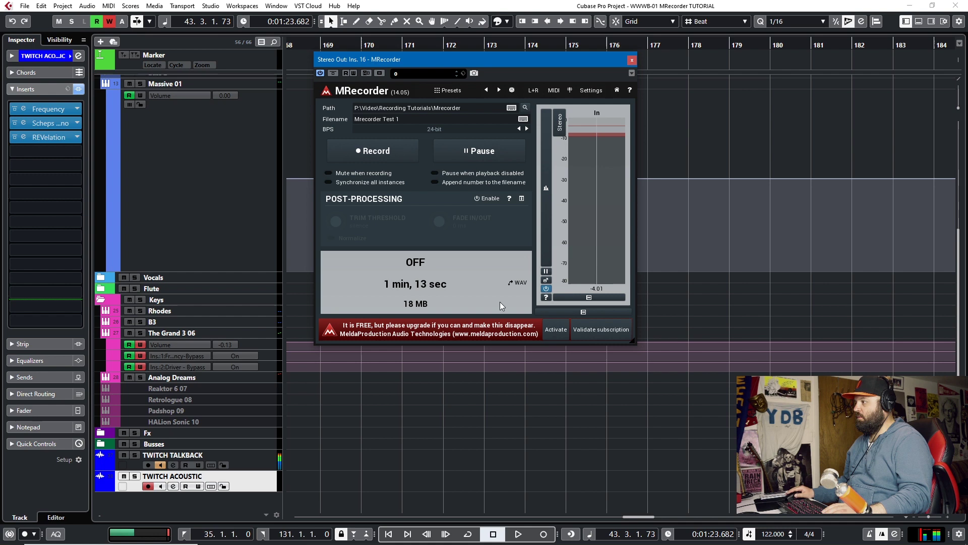
left_click_drag(515, 282, 634, 495)
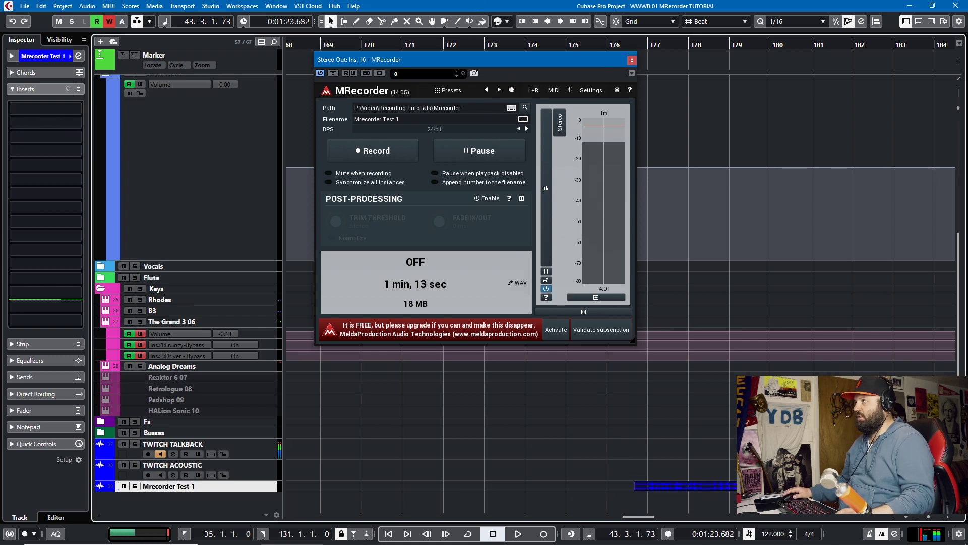
key("ctrl+w")
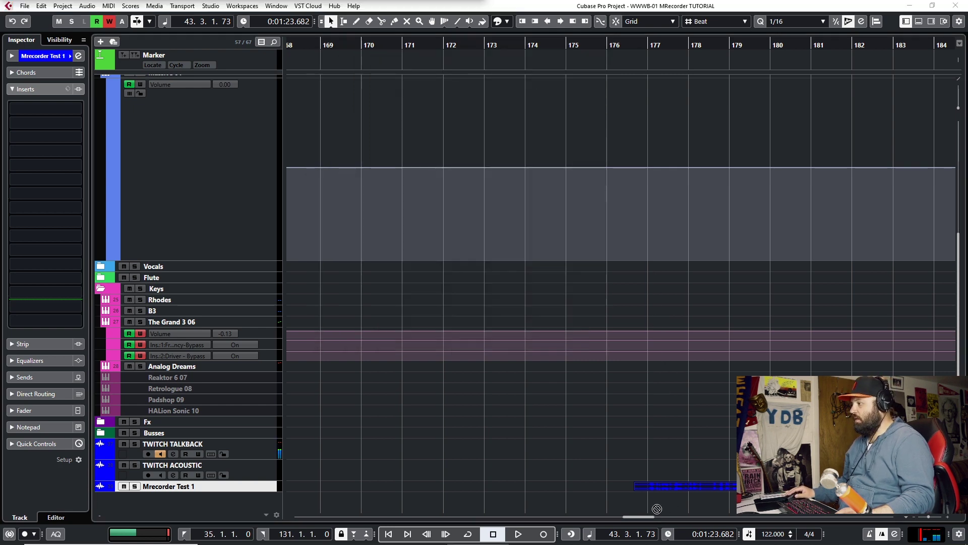
- Import the OBS video file with default import options, creating Video and Mrecorder Test Video tracks
left_click_drag(657, 508, 637, 503)
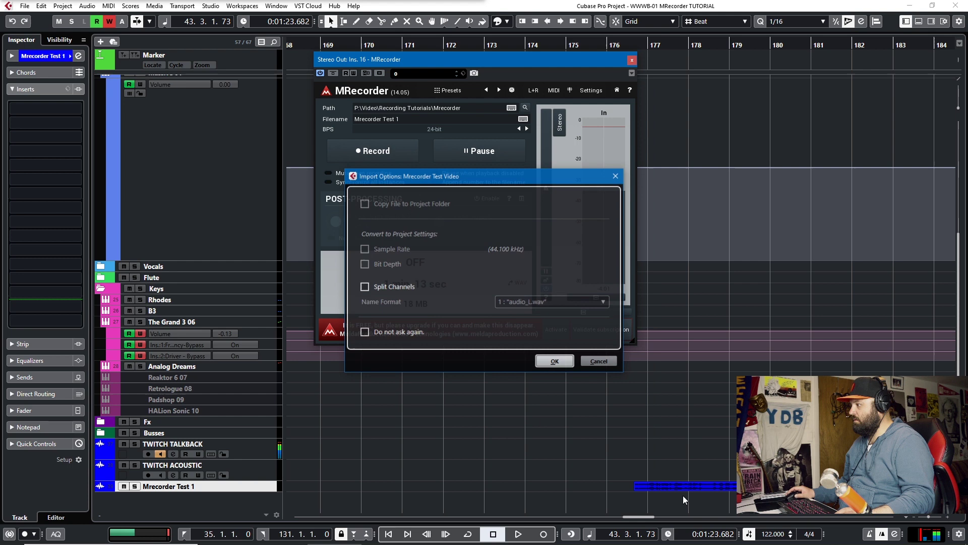
left_click(555, 361)
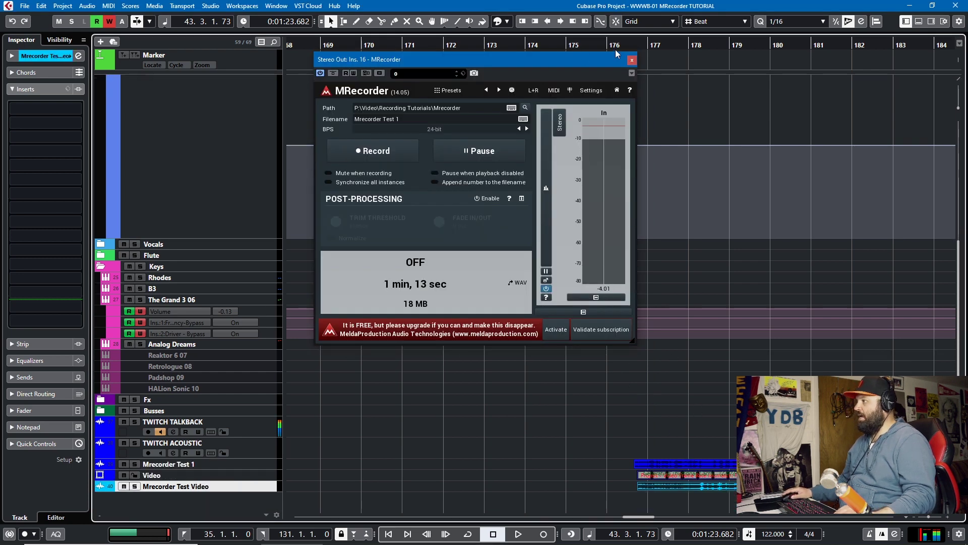
left_click(385, 352)
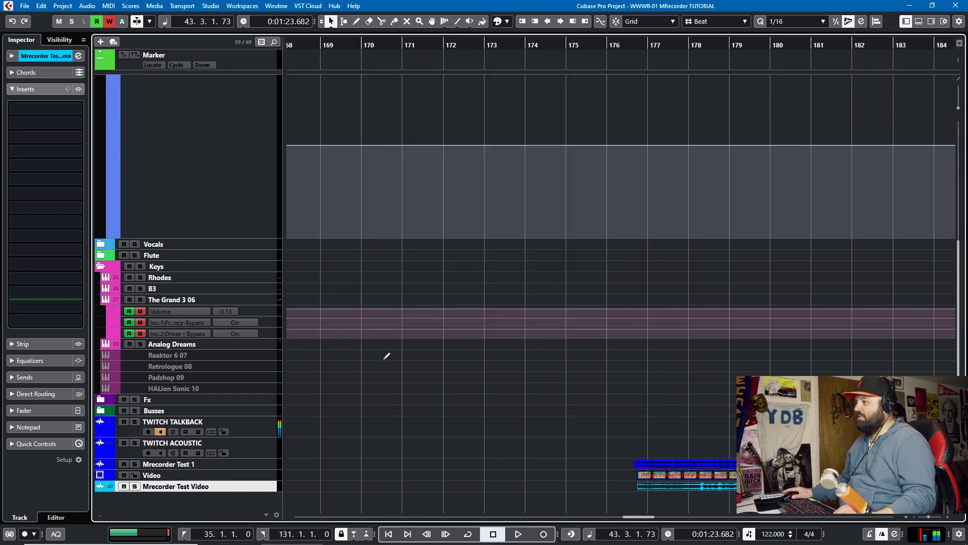
- Move Mrecorder Test Video above the Video track, directly under Mrecorder Test 1
left_click(270, 462)
left_click_drag(268, 486, 268, 507)
left_click(270, 467, "ctrl")
- Zoom and scroll the timeline to show both recordings' clap spikes near bar 200
scroll(366, 410, "down", 2)
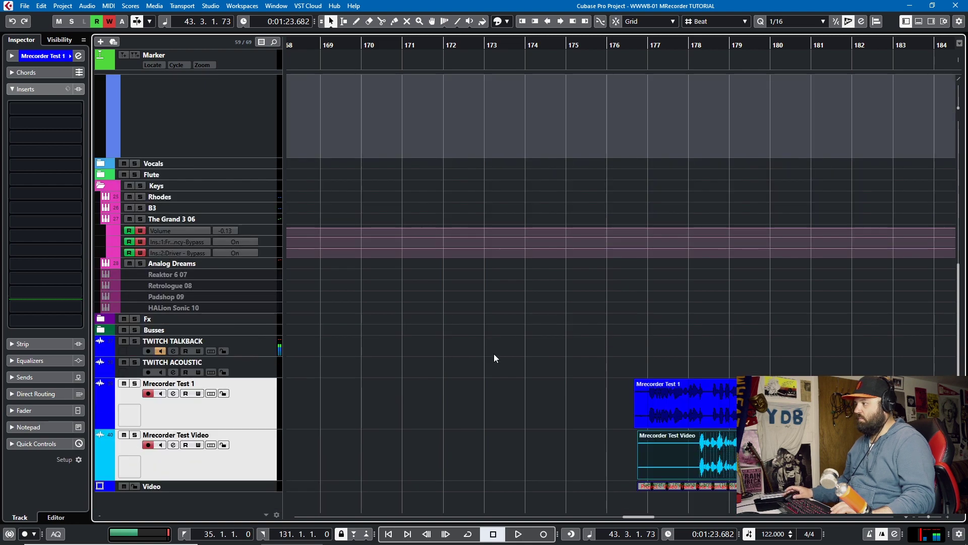
key("g")
key("g")
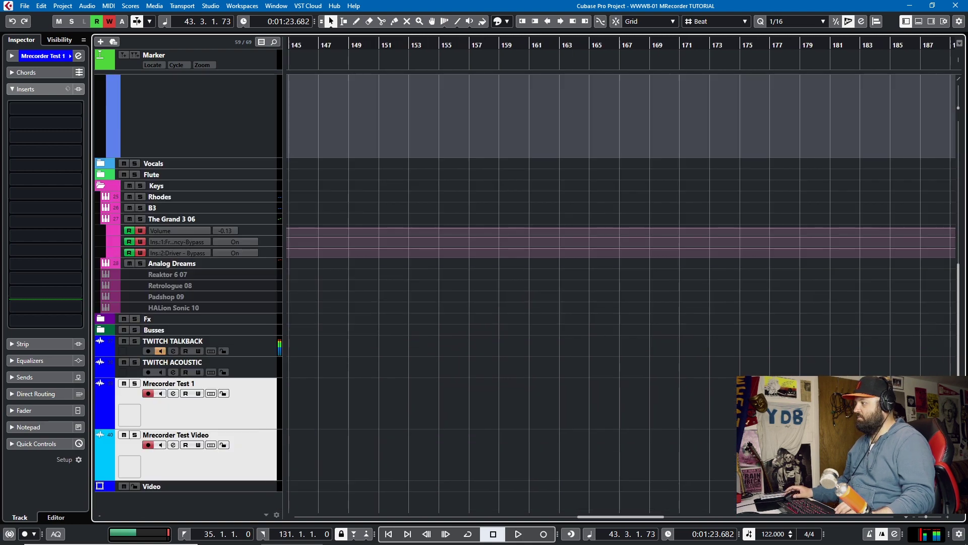
key("h")
key("h")
key("h")
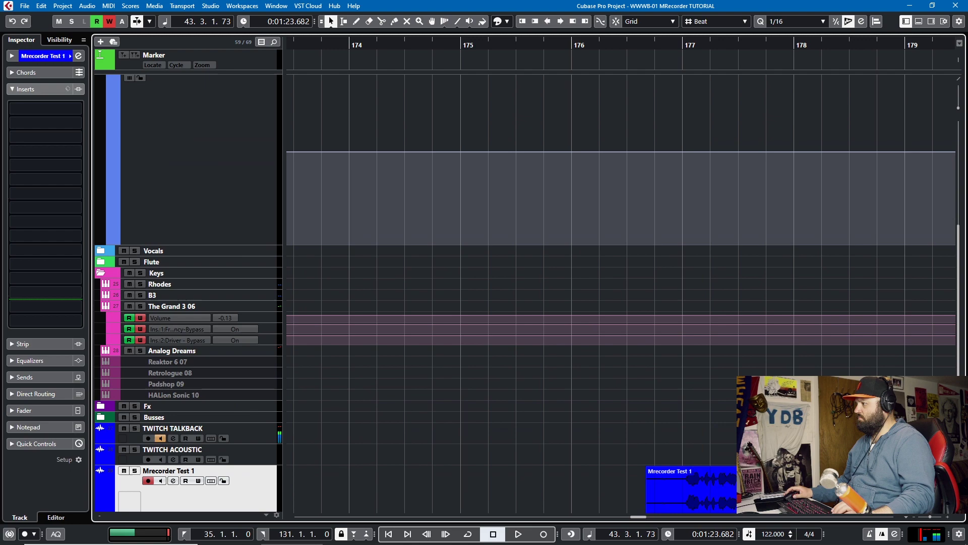
scroll(620, 277, "down", 2)
scroll(620, 278, "right", 3)
scroll(620, 277, "right", 4)
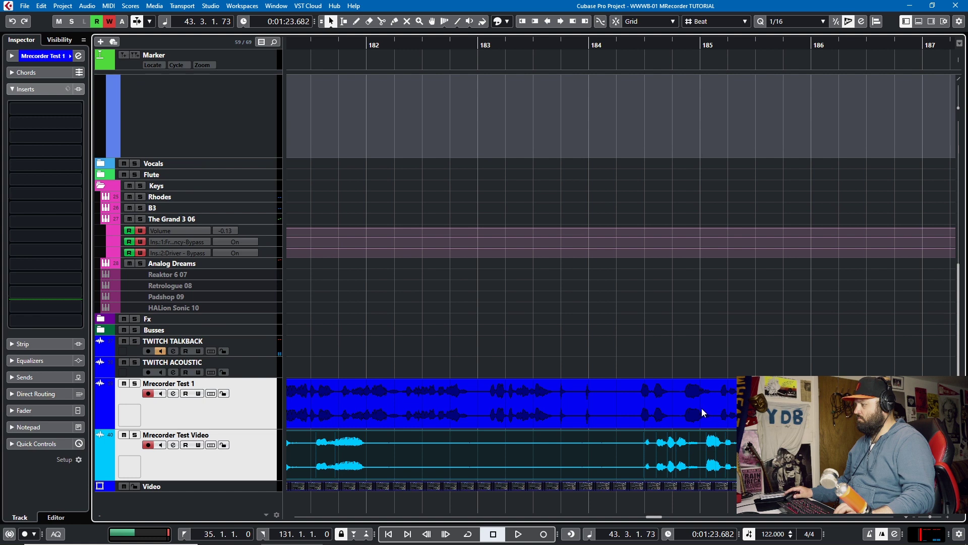
scroll(539, 432, "left", 3)
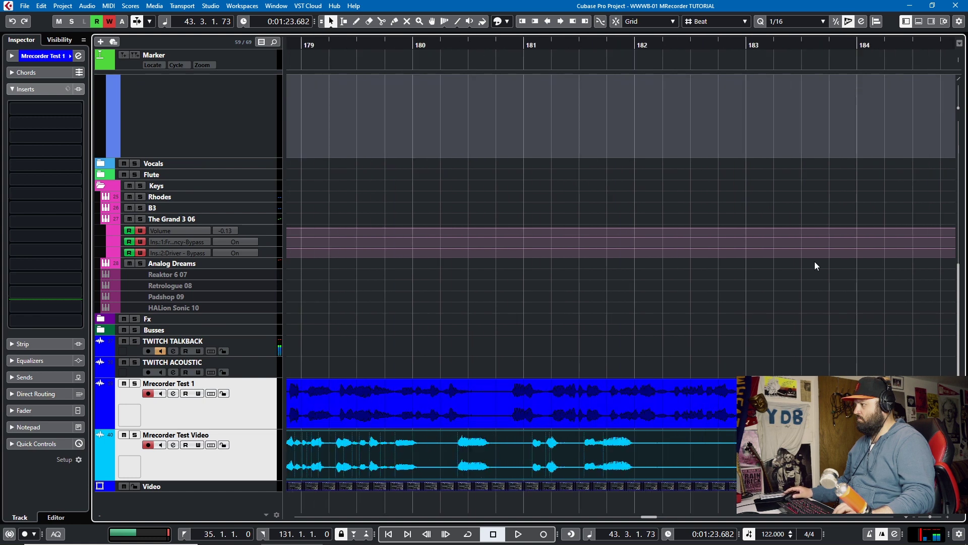
scroll(707, 419, "right", 4)
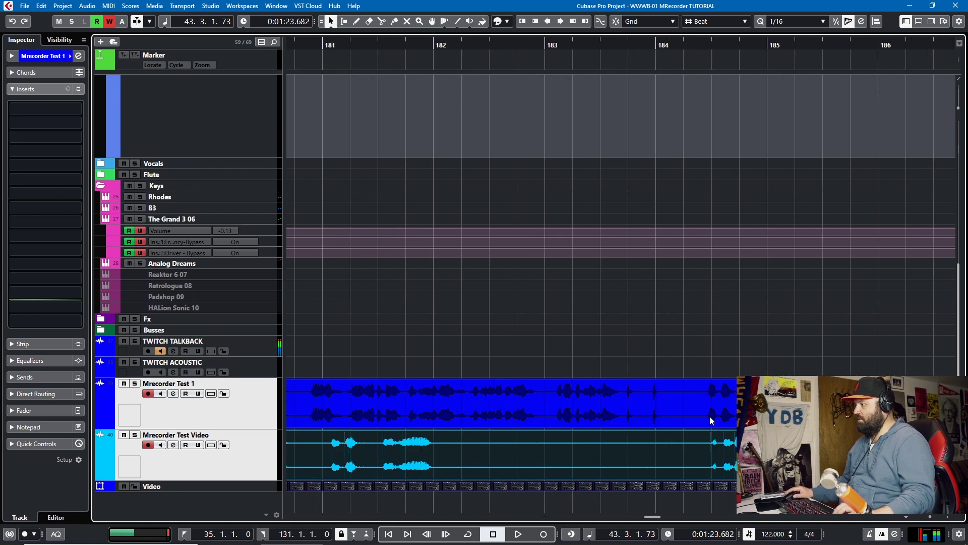
scroll(705, 416, "down", 5)
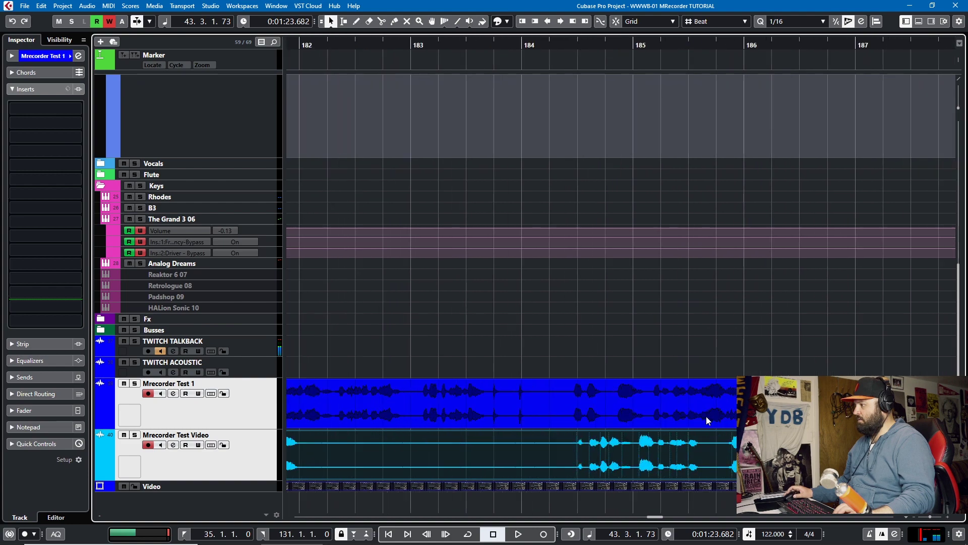
scroll(704, 418, "up", 3)
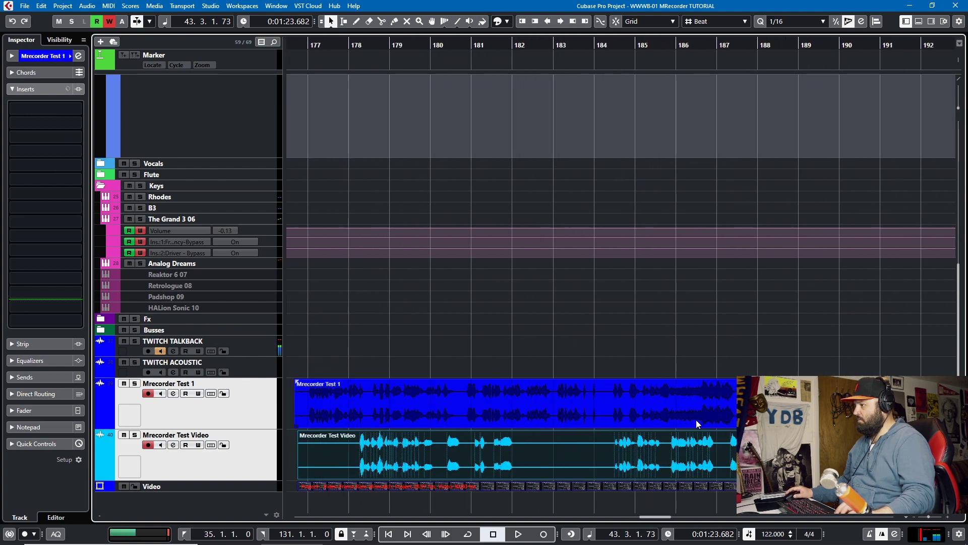
scroll(712, 424, "right", 6)
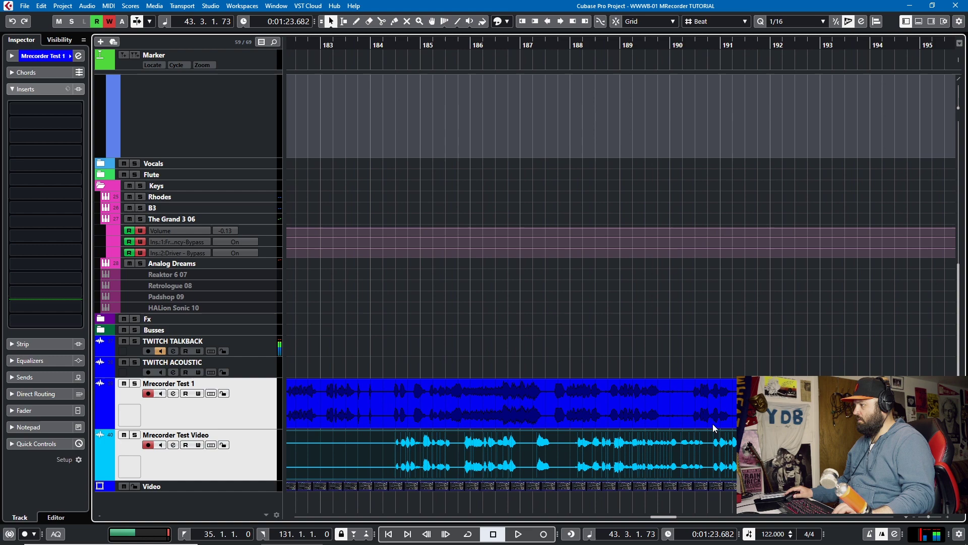
scroll(707, 423, "right", 8)
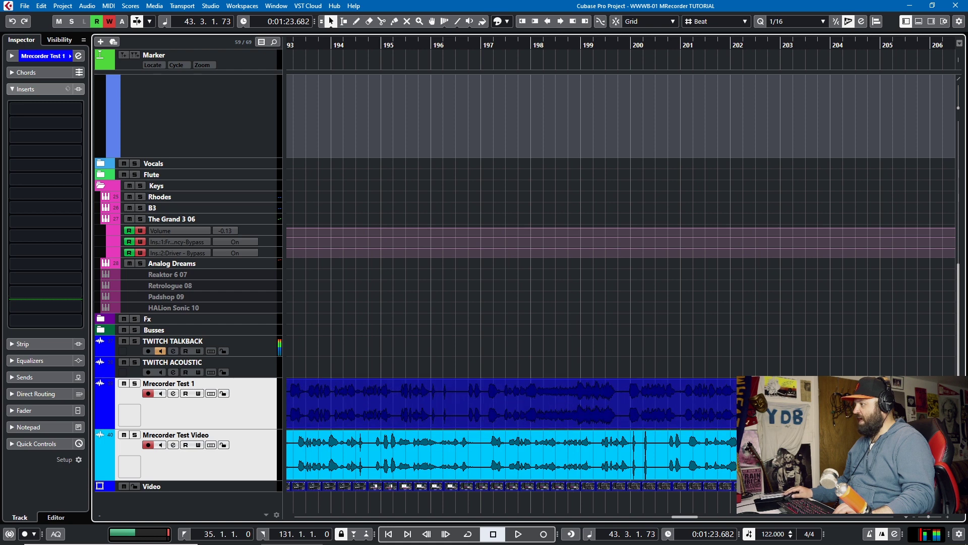
- Slide the Mrecorder Test 1 event earlier until its clap spike meets the video audio's clap
left_click_drag(543, 403, 741, 404)
left_click_drag(618, 411, 511, 409)
scroll(639, 439, "up", 3)
scroll(639, 438, "up", 2)
scroll(511, 410, "up", 1)
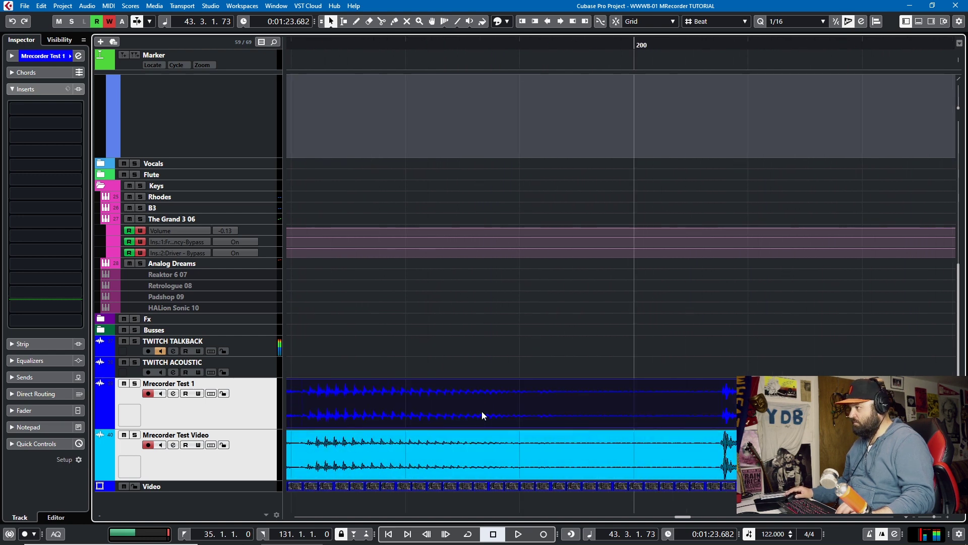
scroll(651, 426, "up", 4)
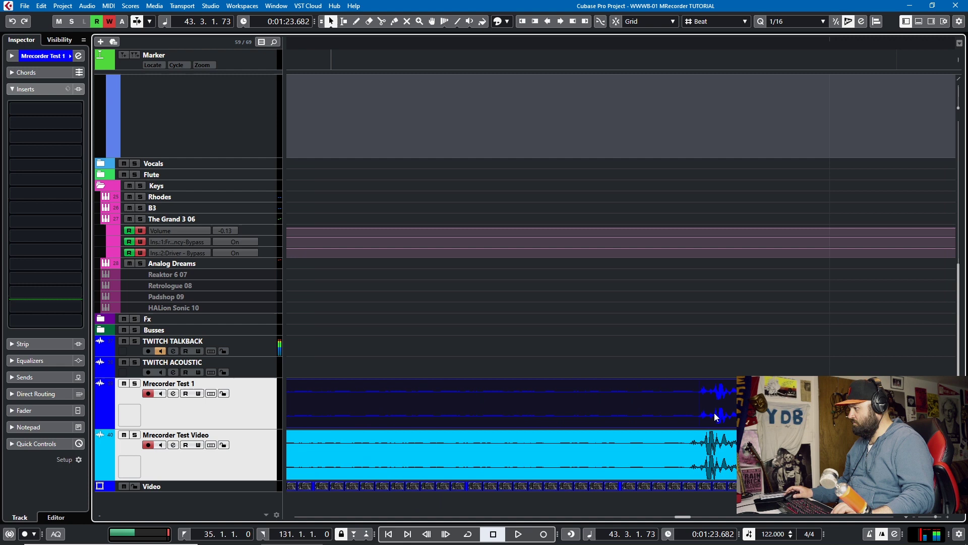
left_click_drag(558, 400, 555, 398)
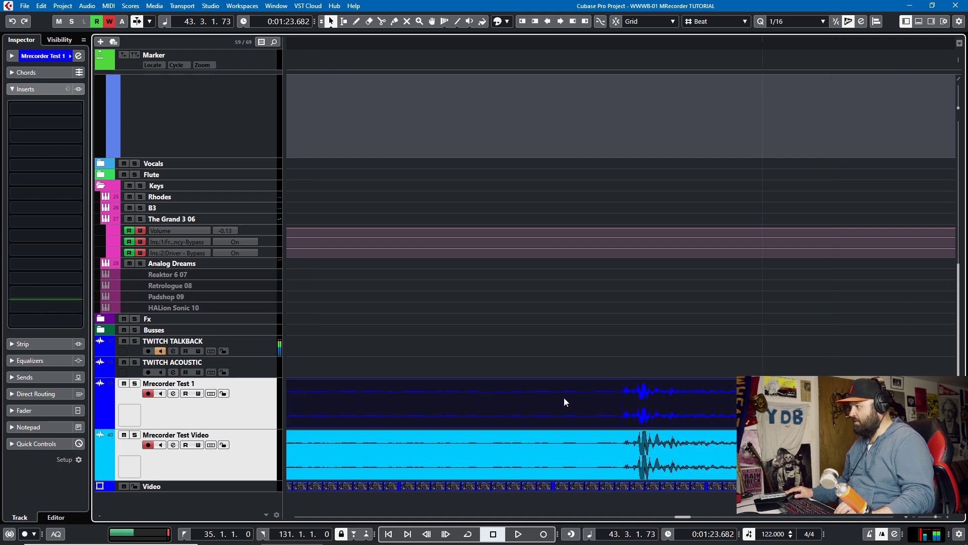
scroll(403, 453, "down", 1)
- Select the Mrecorder Test Video track and mute its audio
left_click(274, 461)
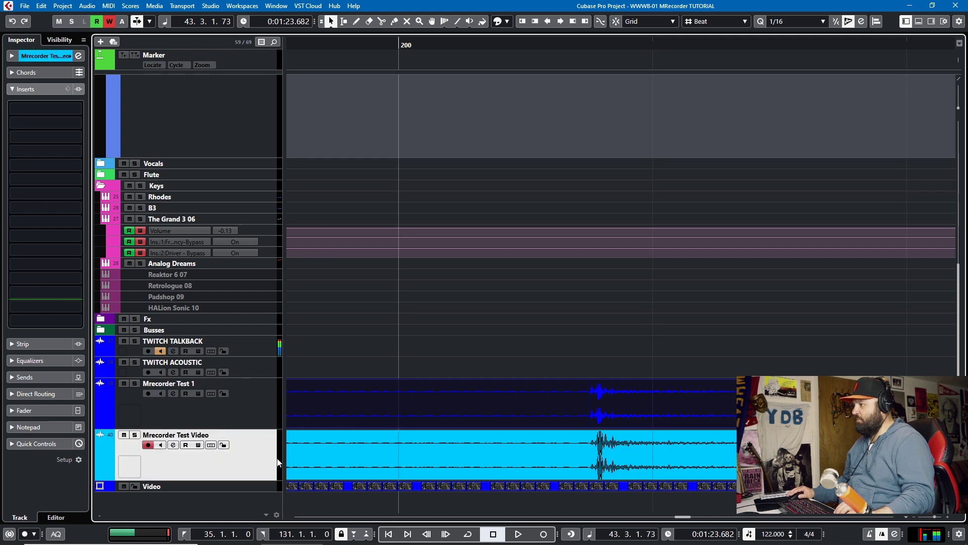
scroll(510, 458, "up", 2)
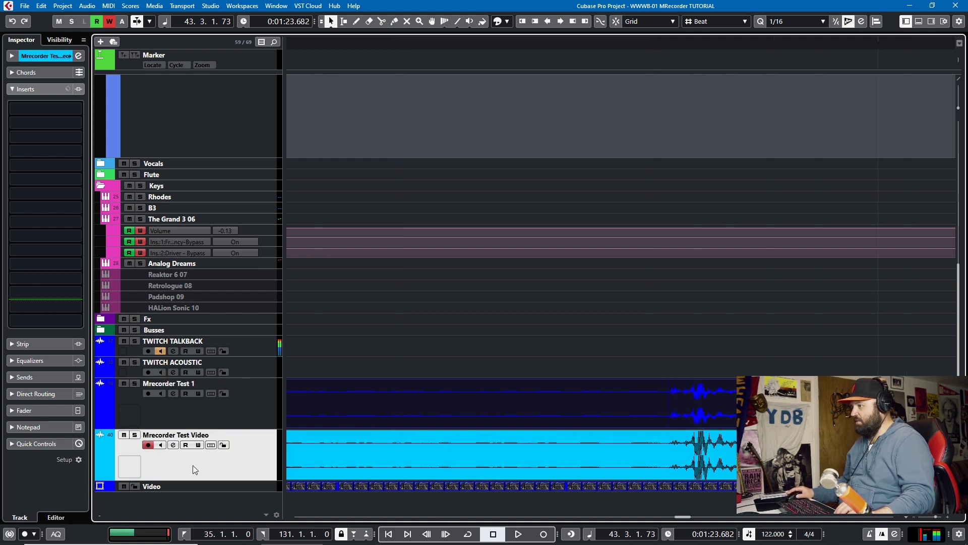
left_click(124, 436)
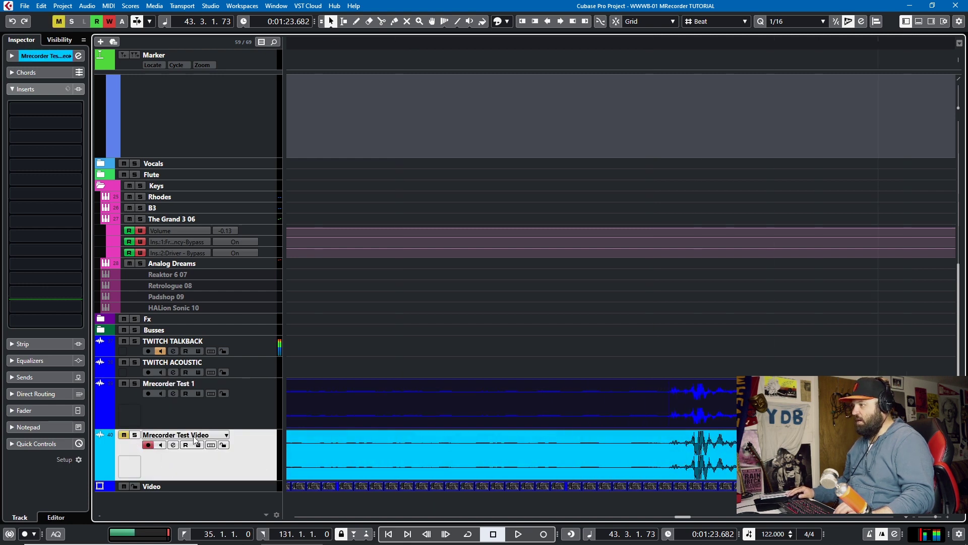
- Open the Video Player window from the Studio menu
scroll(524, 444, "down", 3)
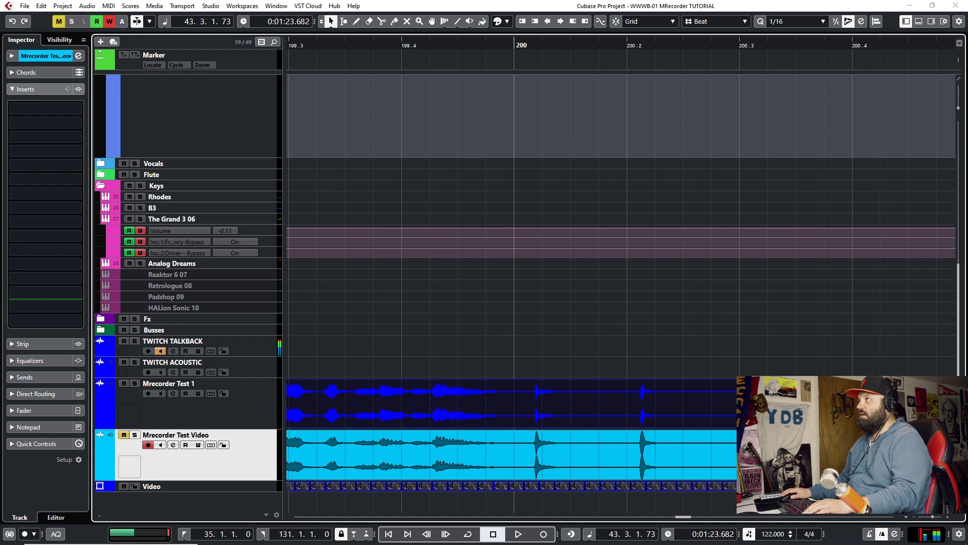
left_click(276, 6)
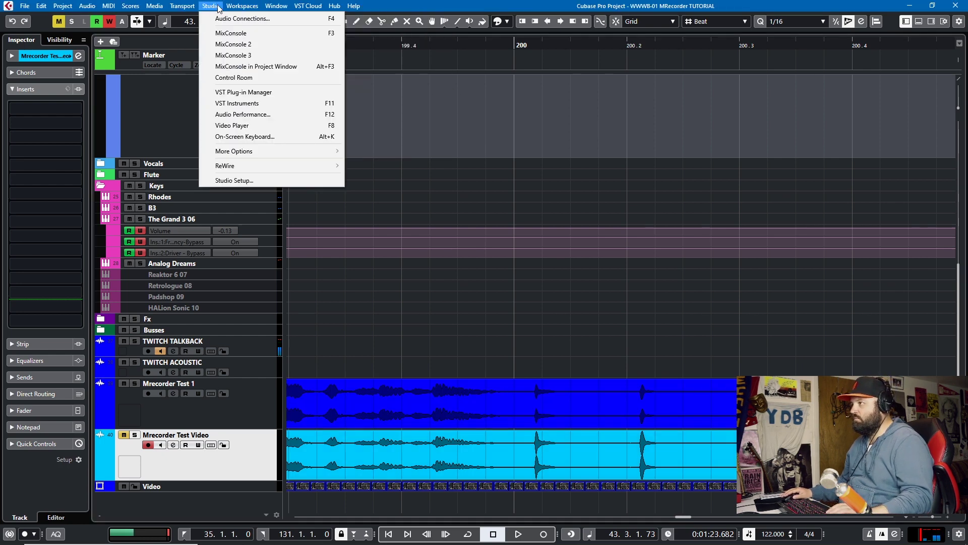
left_click(261, 125)
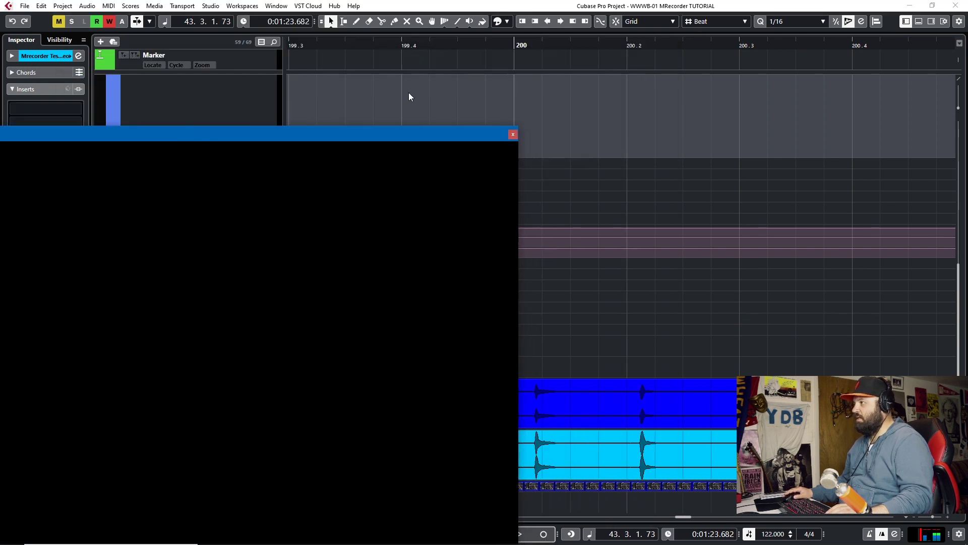
- Play from bar 200 with the video showing, moving the Video Player window aside
left_click(514, 45)
key("space")
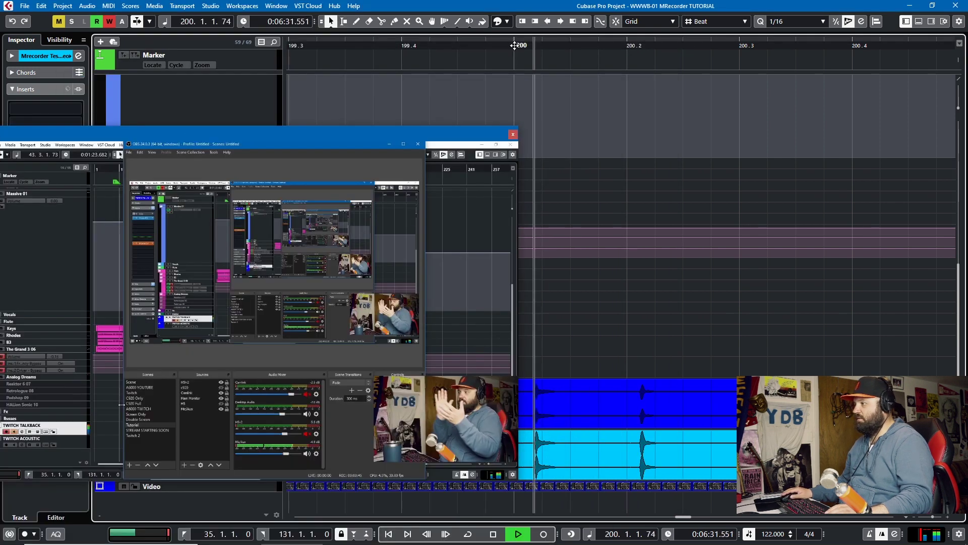
left_click_drag(353, 143, 710, 46)
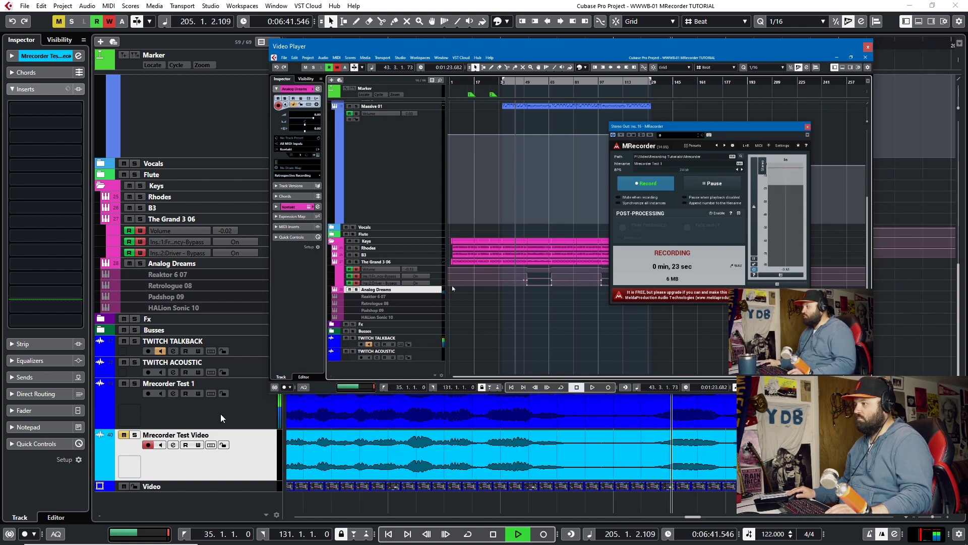
key("space")
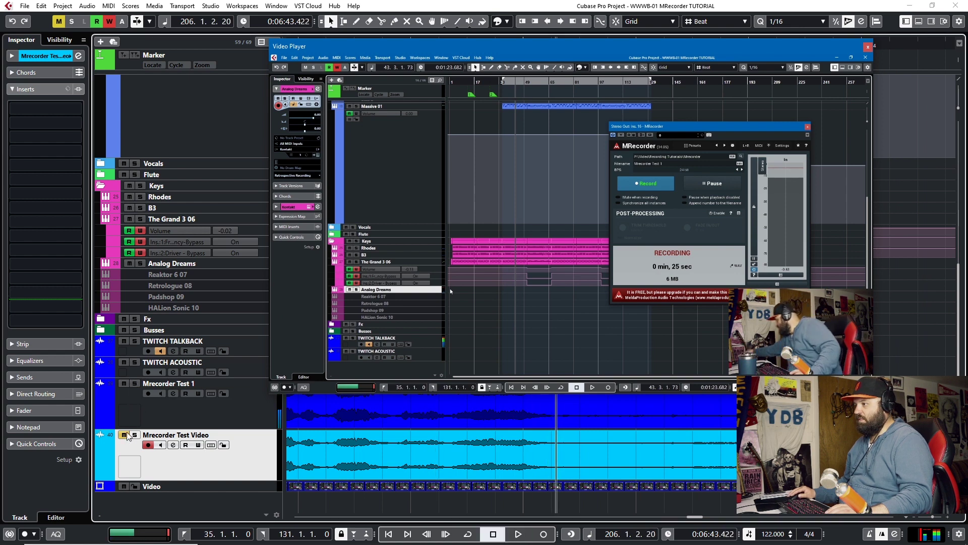
- Mute Mrecorder Test 1 to hear the video audio, then unmute it and play the MRecorder audio
left_click(123, 384)
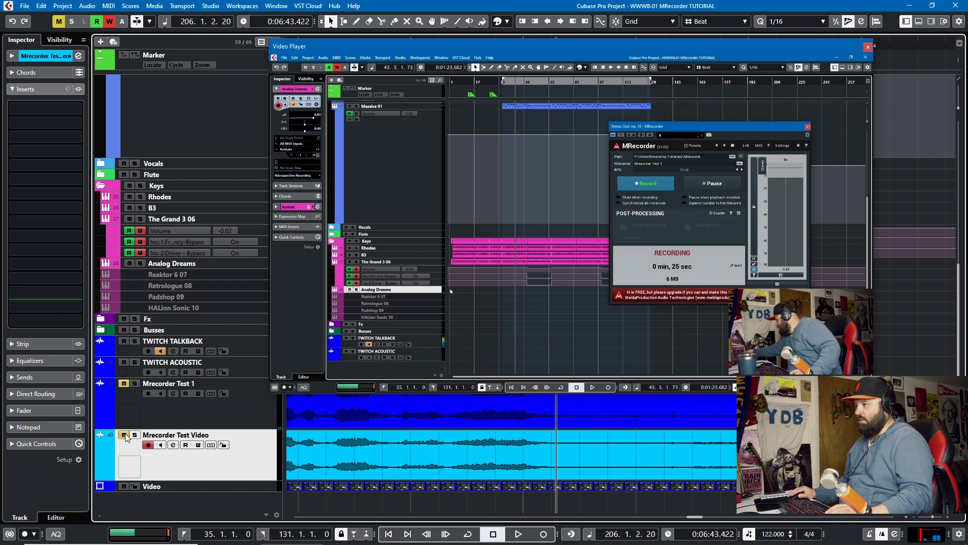
key("space")
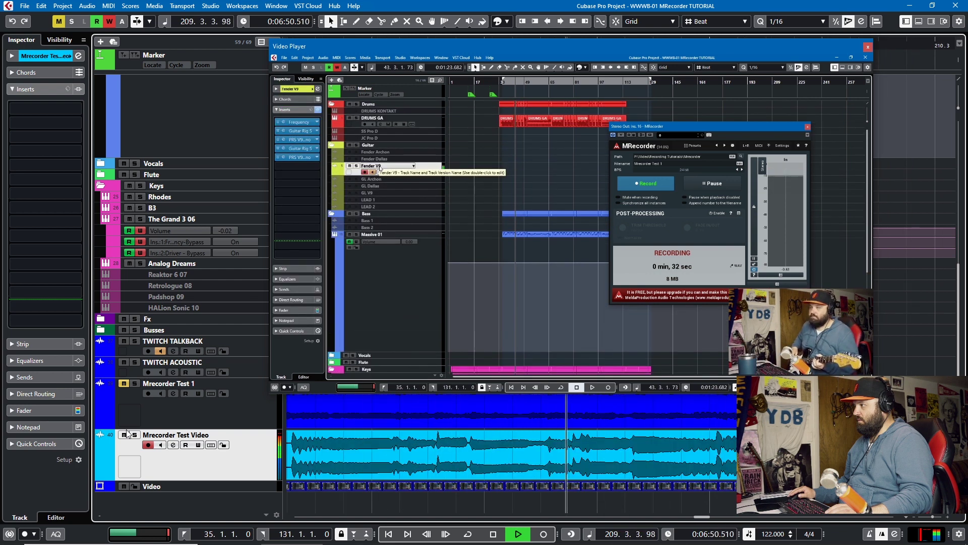
key("space")
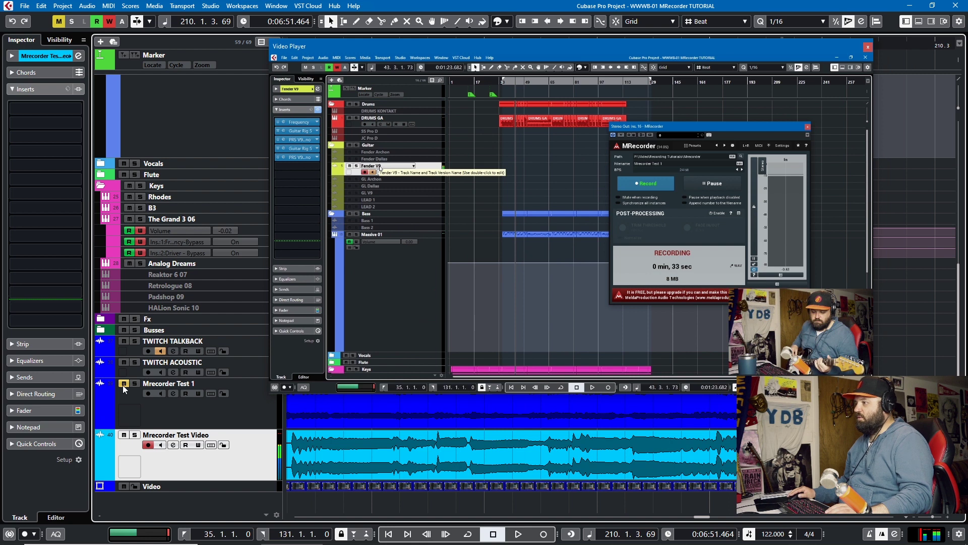
left_click(238, 410)
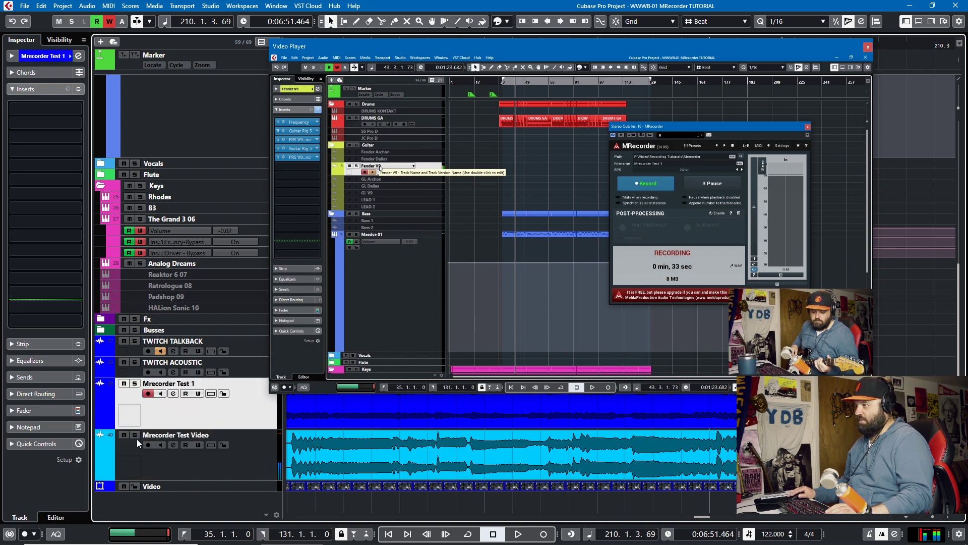
key("space")
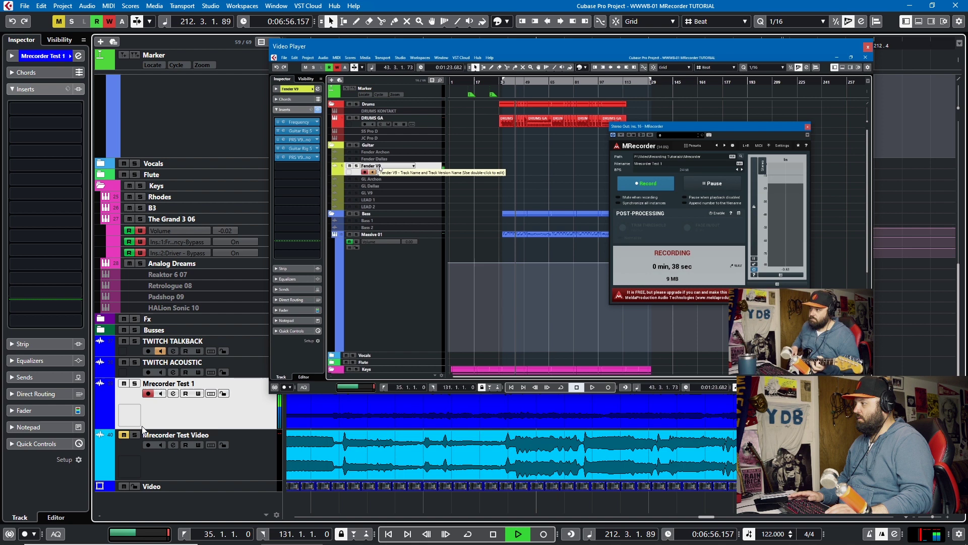
key("space")
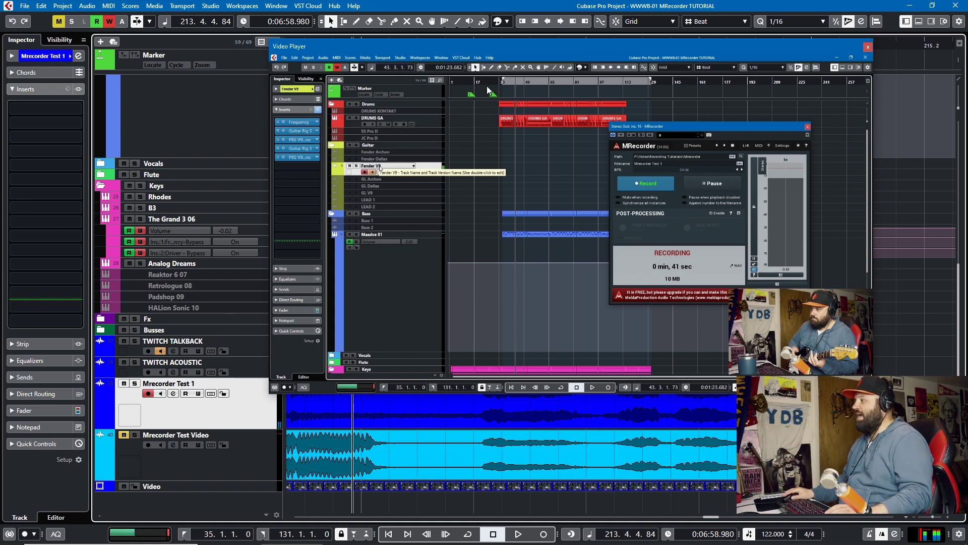
- Move the Video Player window up and further left over the project
left_click_drag(525, 52, 356, 46)
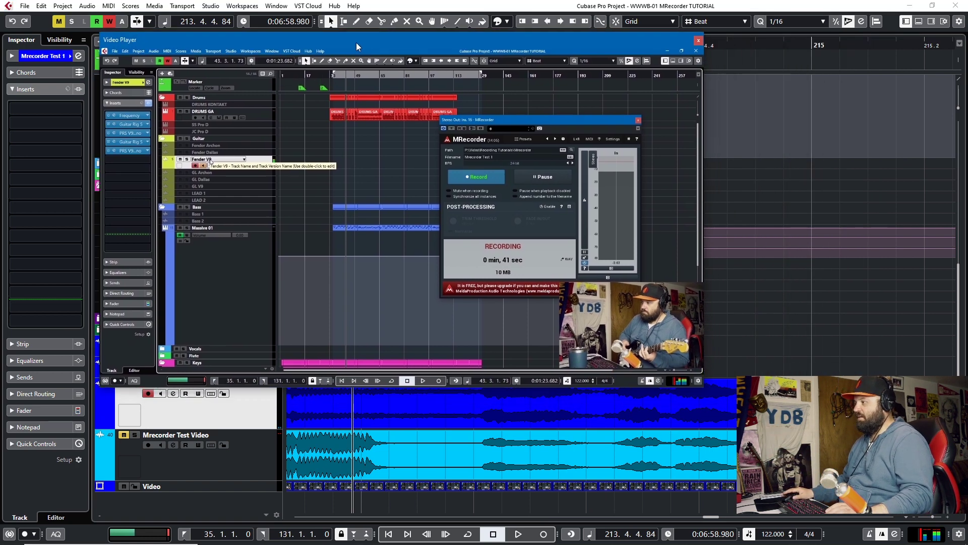